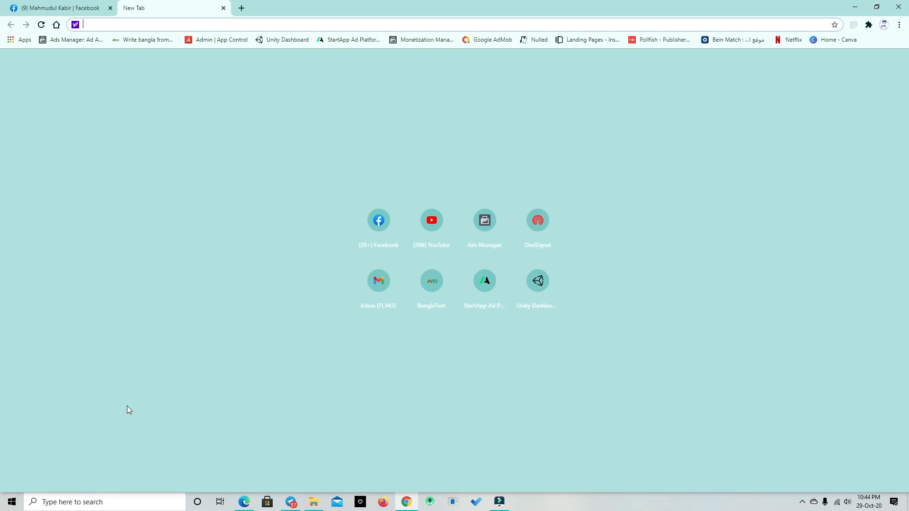
click(152, 23)
text(xampp)
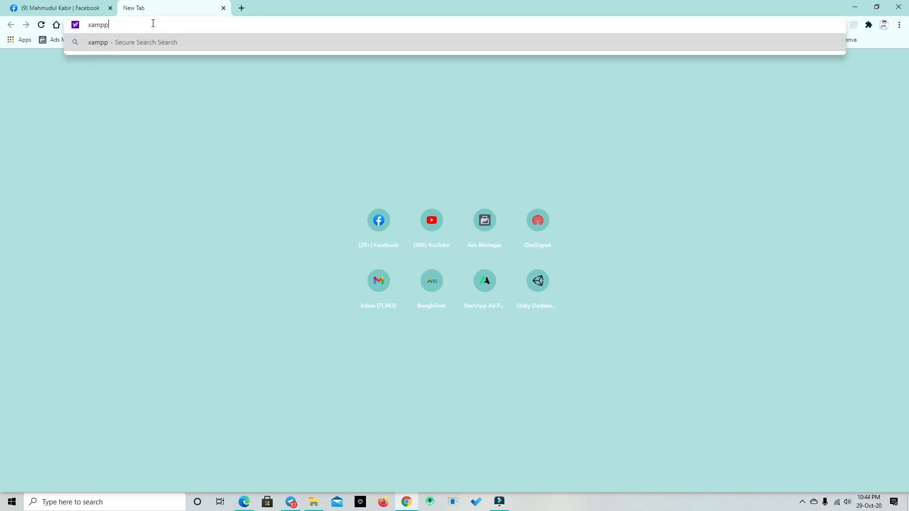
text( down;pad)
key(Return)
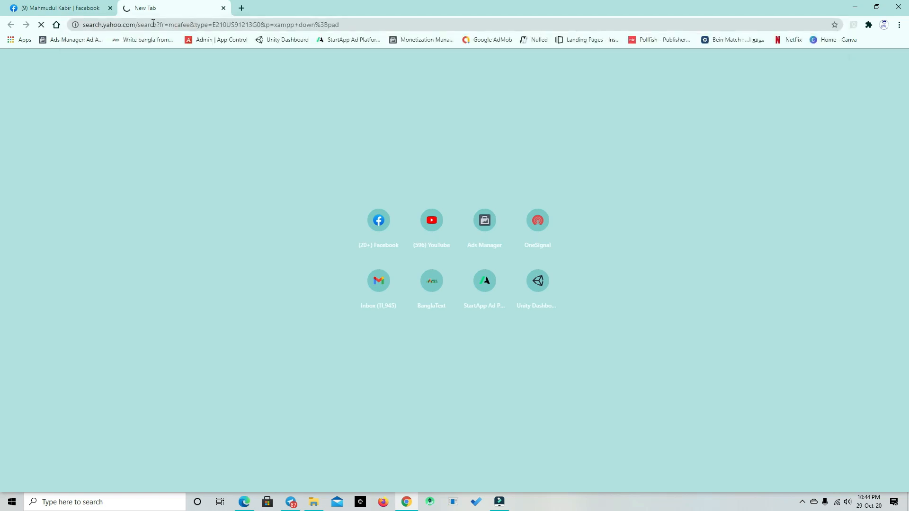
click(153, 24)
key(ctrl+w)
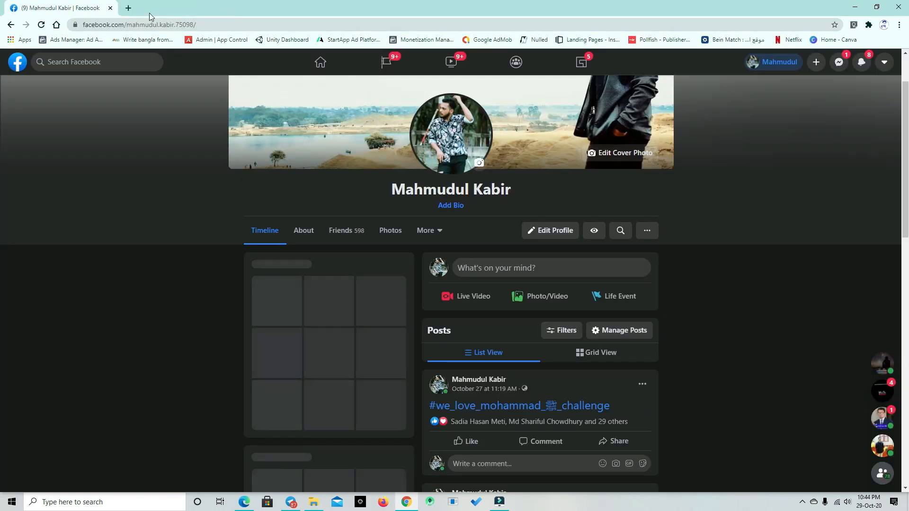
click(142, 24)
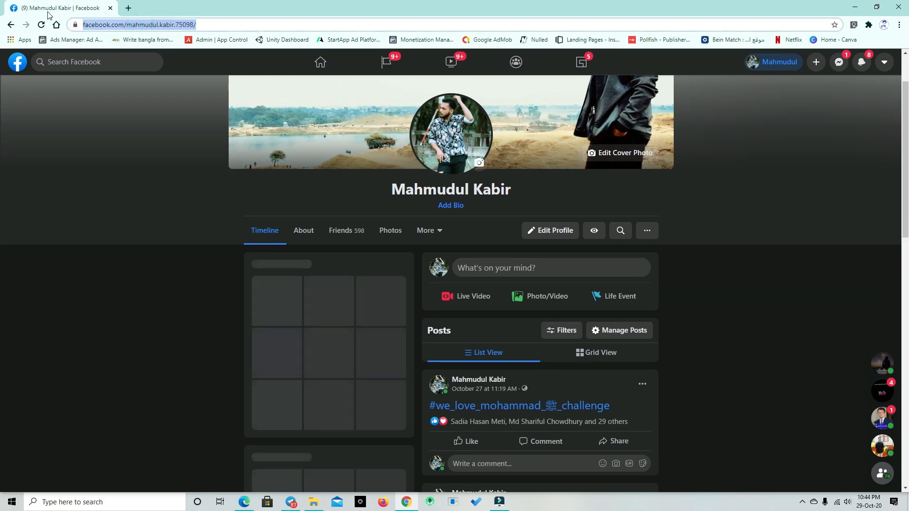
Step: Search the web for "xampp download" and download the 64-bit XAMPP 7.2.34 for Windows from the Apache Friends site
click(128, 8)
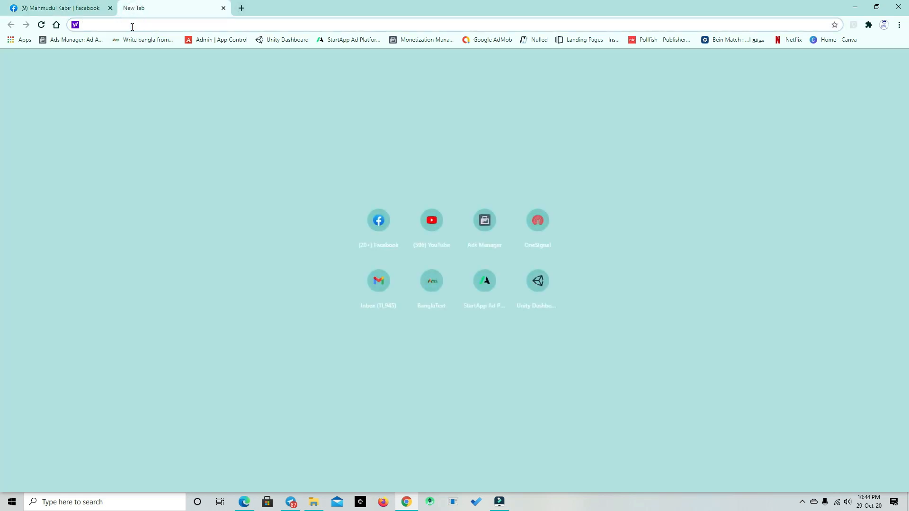
text(xampp dow)
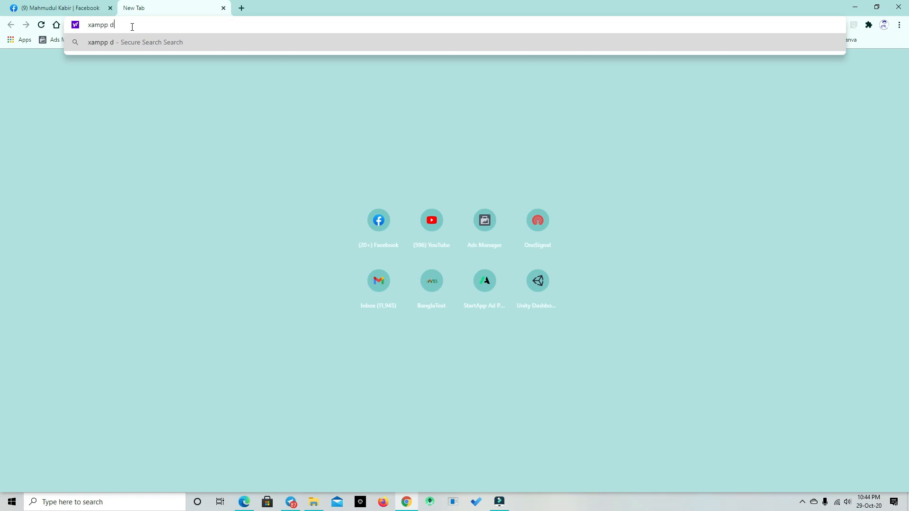
text(nload)
key(Return)
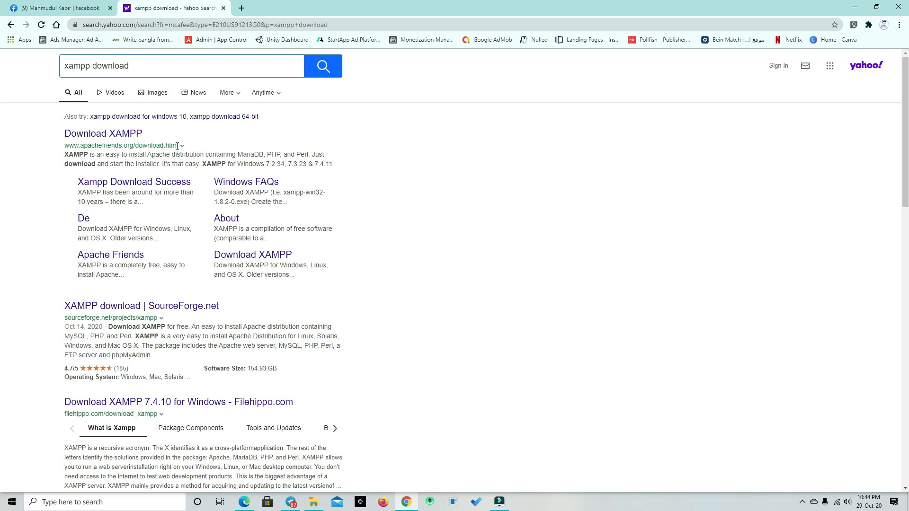
click(137, 136)
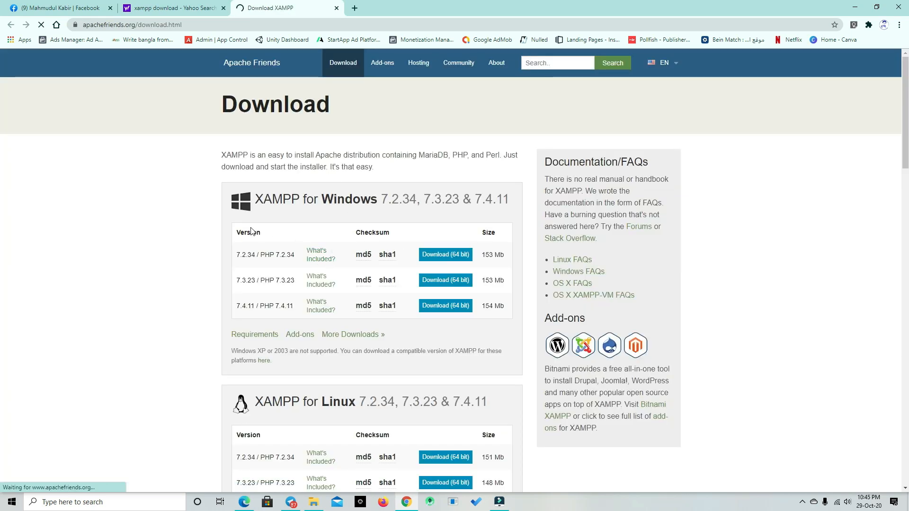
click(452, 252)
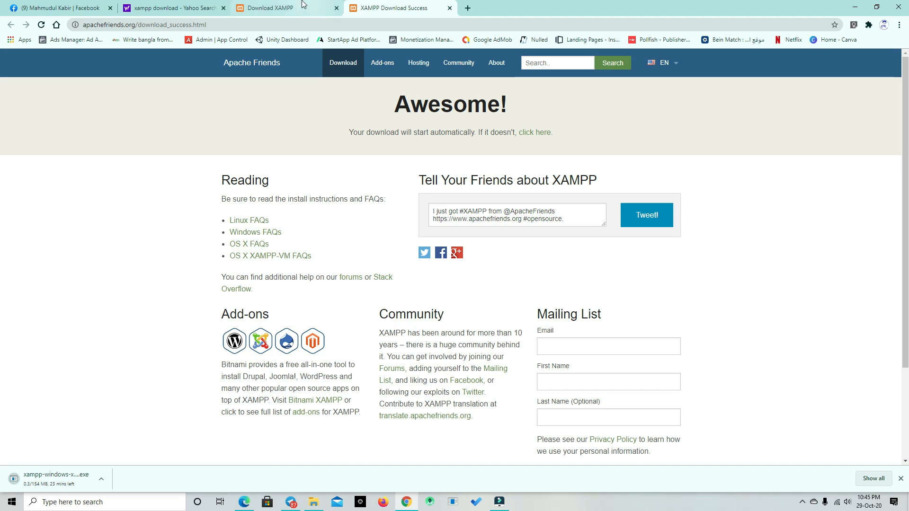
Step: Look over the Linux and OS X versions offered on the XAMPP download page
key(ctrl+shift+Tab)
scroll(315, 341, down, 4)
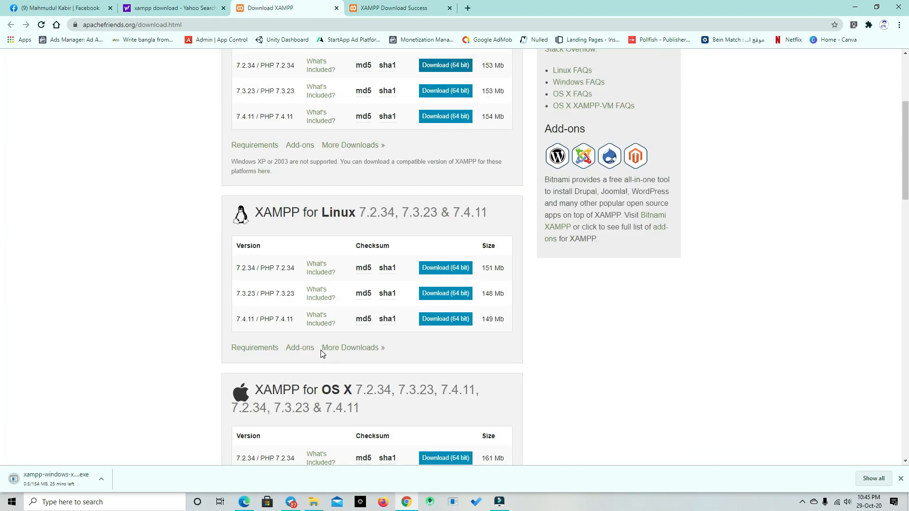
scroll(321, 354, up, 4)
scroll(331, 398, down, 6)
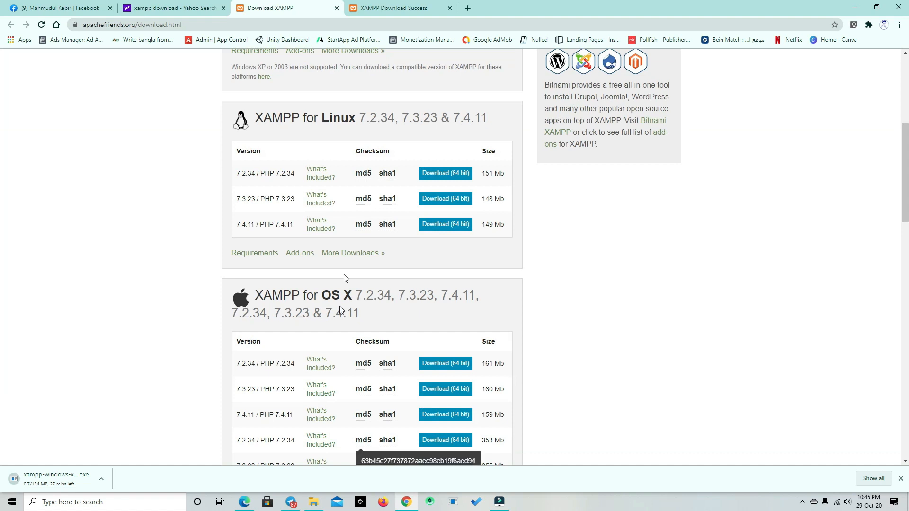
scroll(346, 278, up, 6)
click(378, 6)
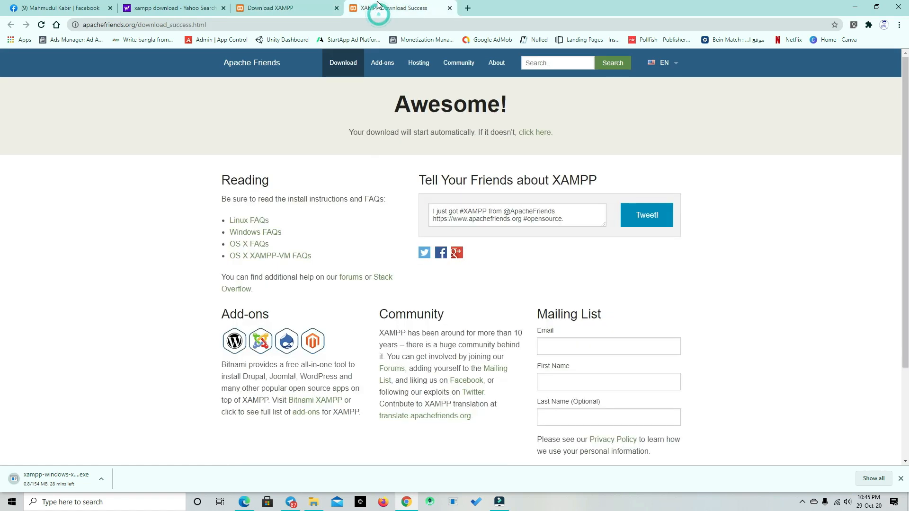
click(284, 8)
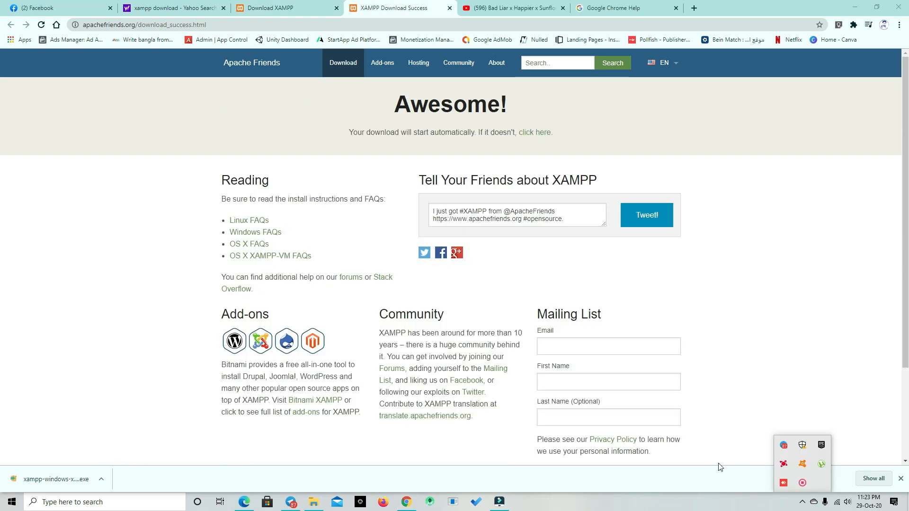
Step: Launch the downloaded XAMPP installer and keep all server, language and program components selected
click(99, 480)
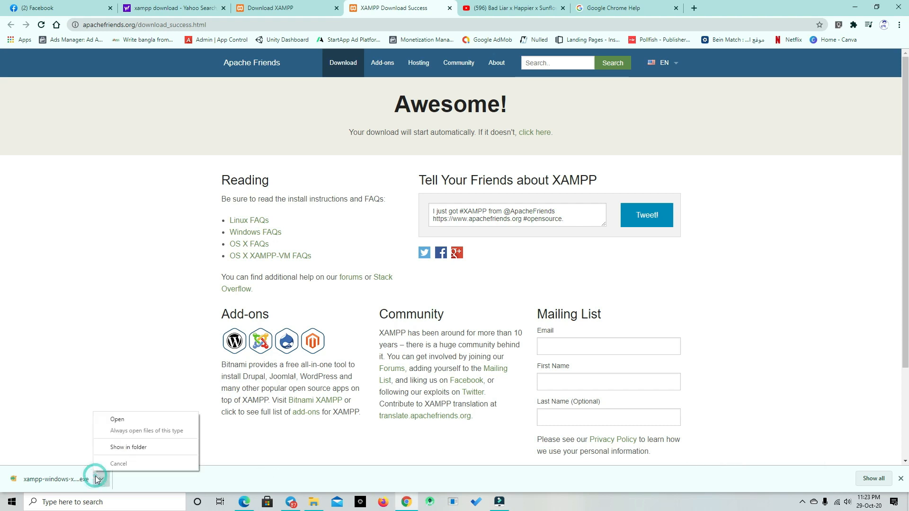
click(114, 426)
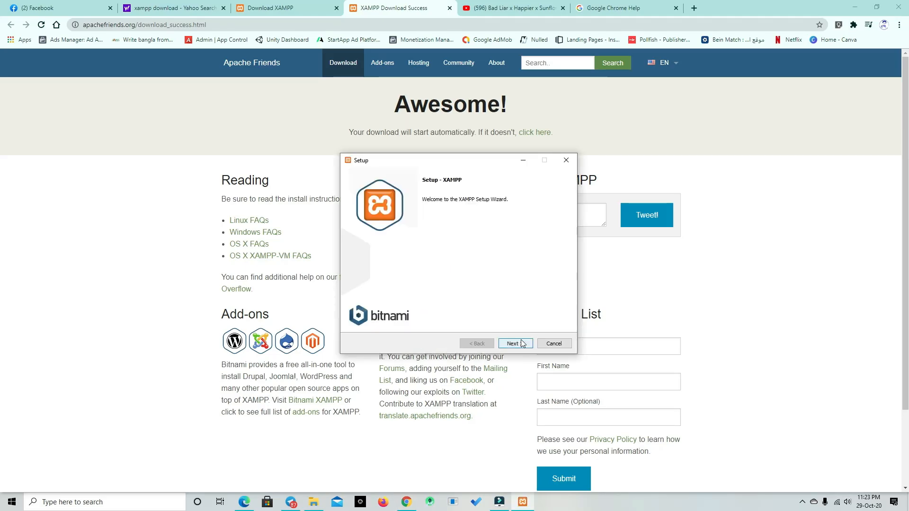
click(522, 343)
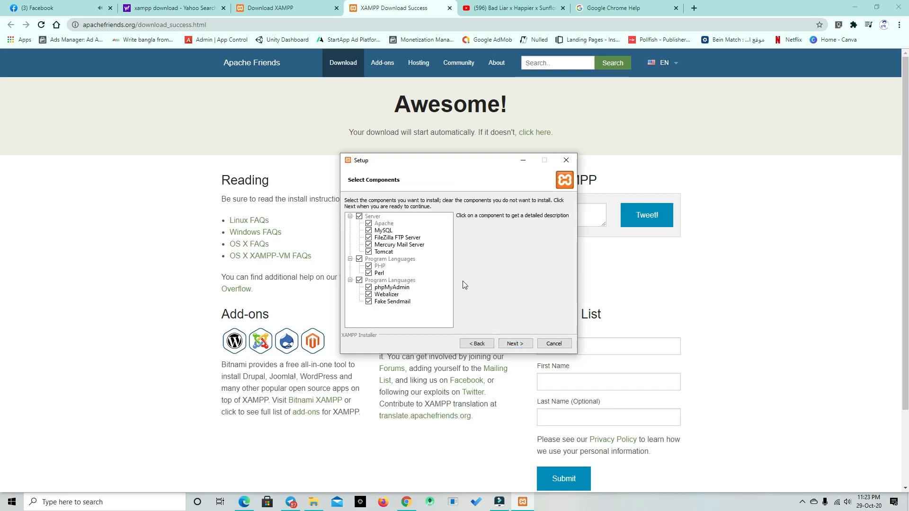
click(505, 345)
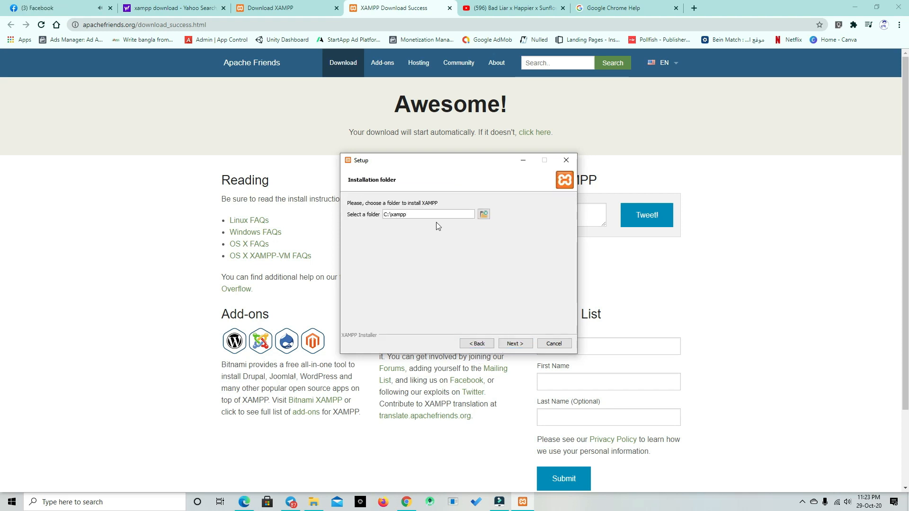
Step: Install XAMPP into the folder C:\xampp with English as the Control Panel language
click(517, 344)
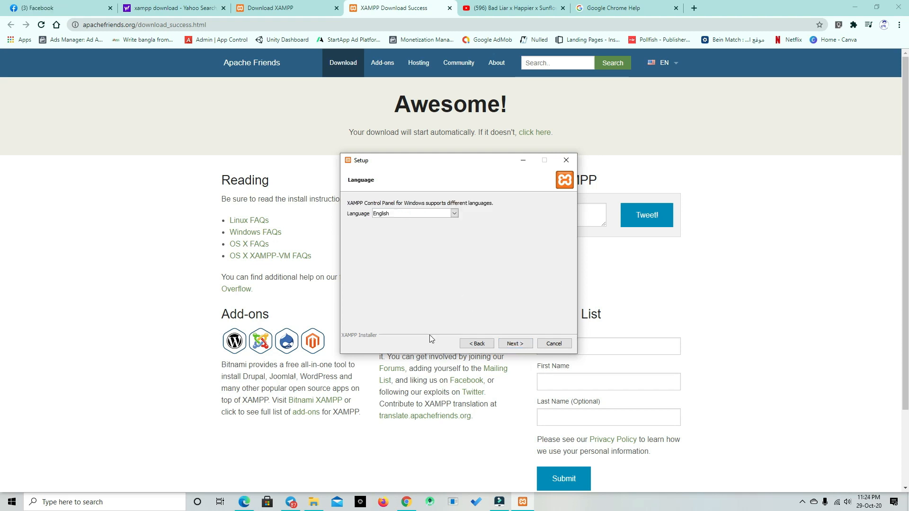
click(515, 344)
click(519, 342)
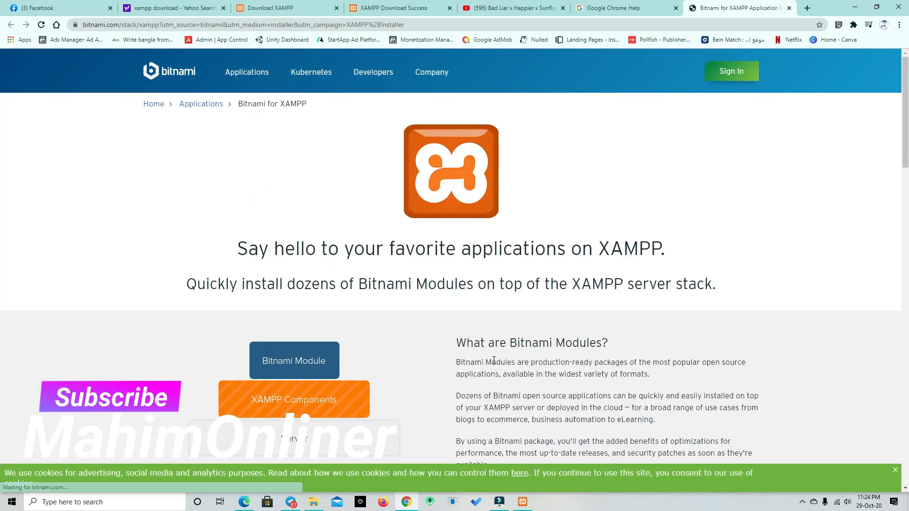
click(520, 504)
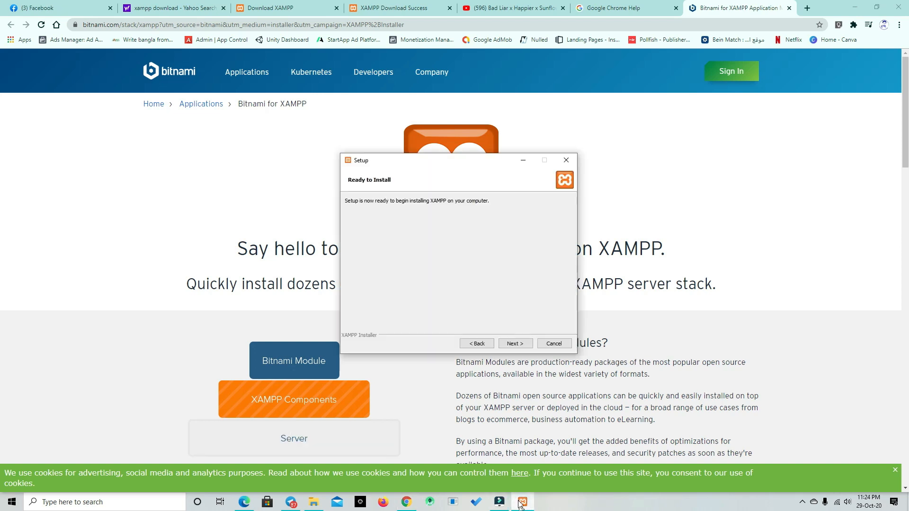
click(515, 344)
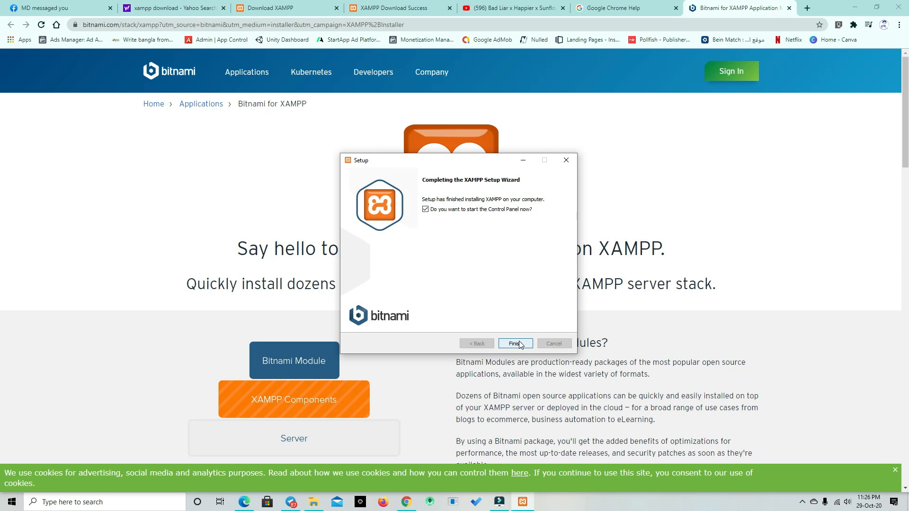
Step: Finish the XAMPP setup with the option to start the Control Panel, and quit the Control Panel
click(515, 344)
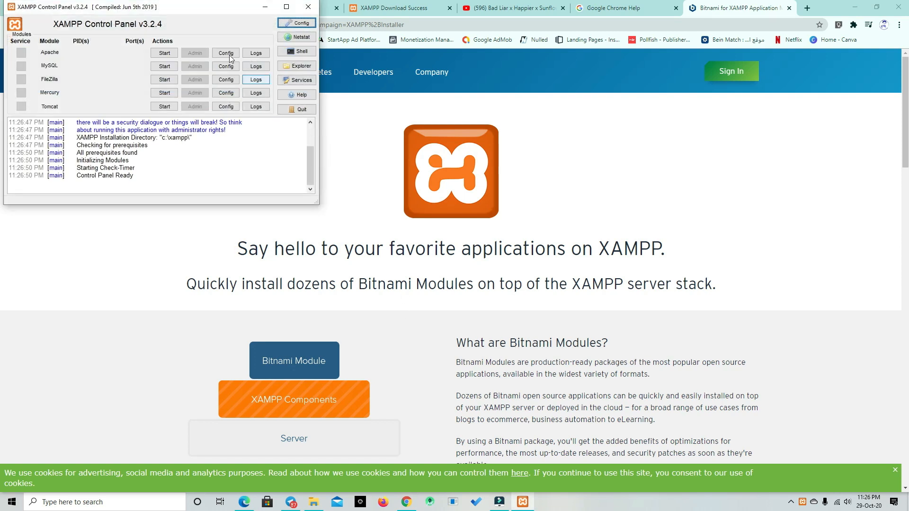
drag(188, 11, 361, 136)
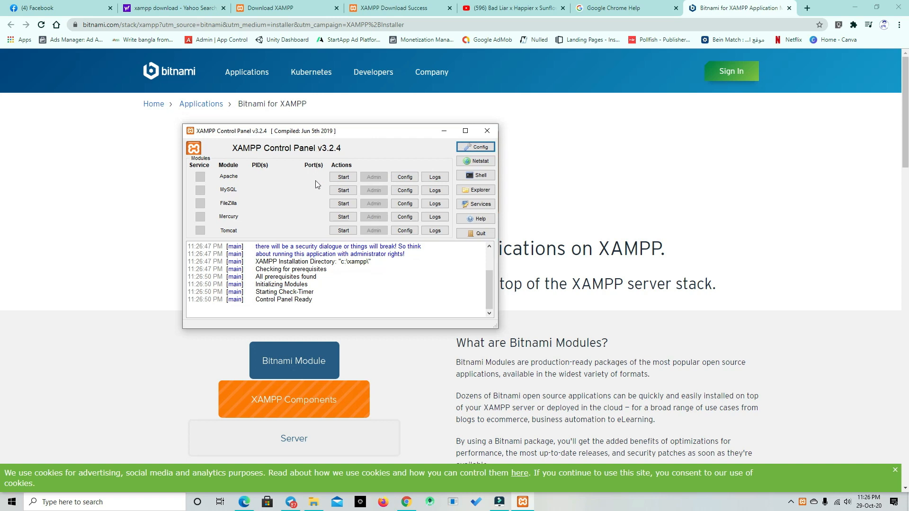
click(483, 233)
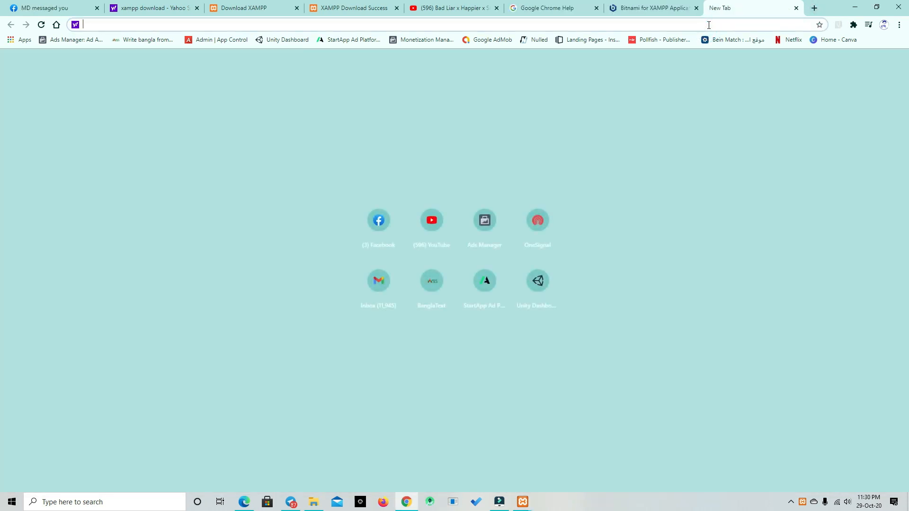
Step: Open localhost in the new browser tab
click(709, 24)
text(localhos)
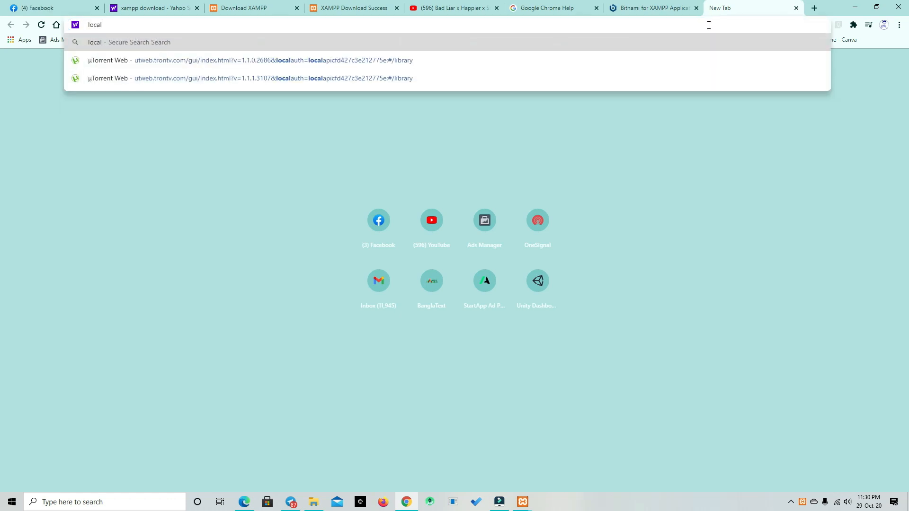
text(t)
key(Return)
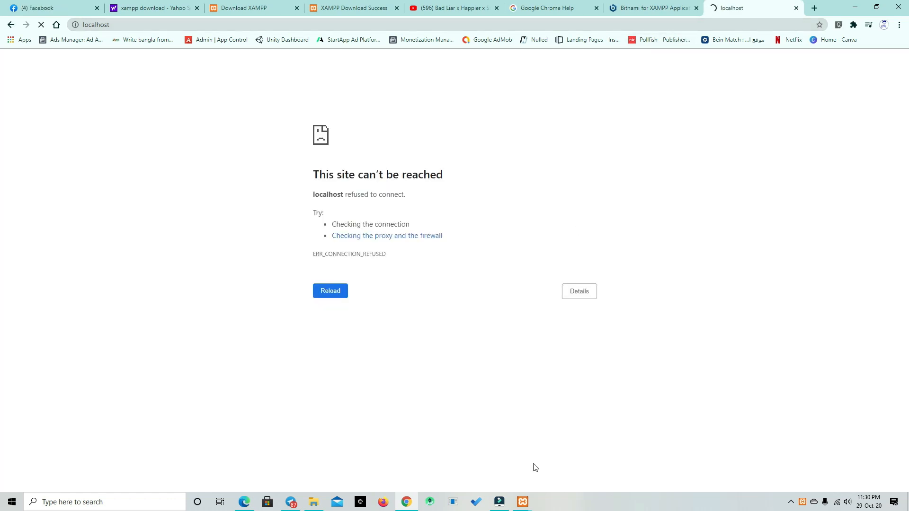
Step: Start the Apache and MySQL modules in the XAMPP Control Panel and allow mysqld through the firewall on public networks
mouse_move(529, 505)
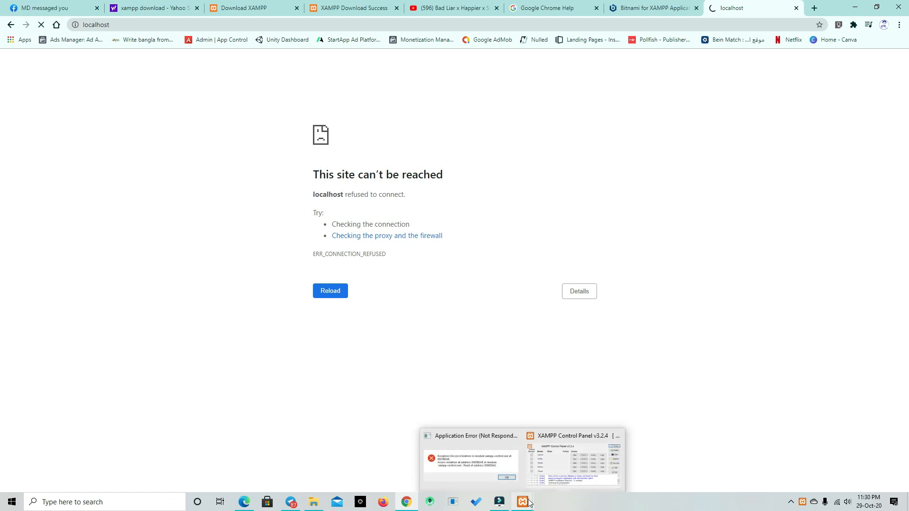
click(534, 483)
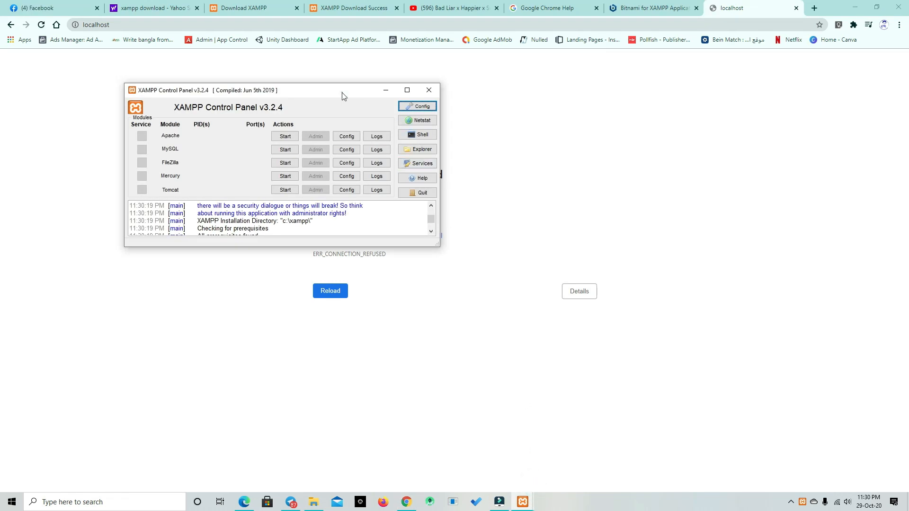
drag(343, 95, 442, 121)
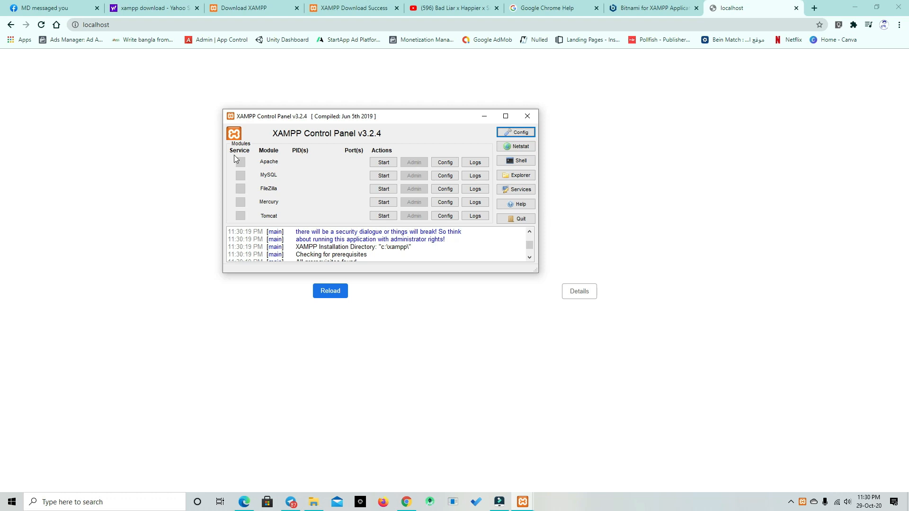
click(384, 163)
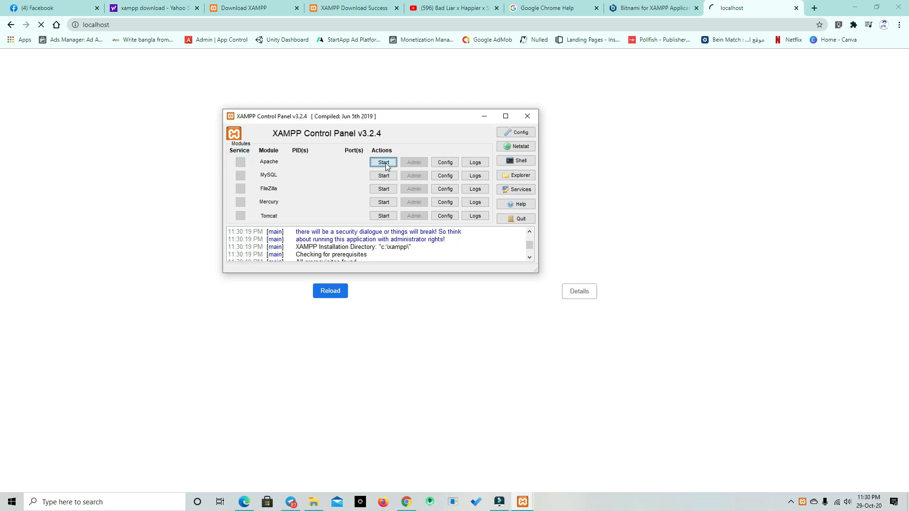
click(390, 176)
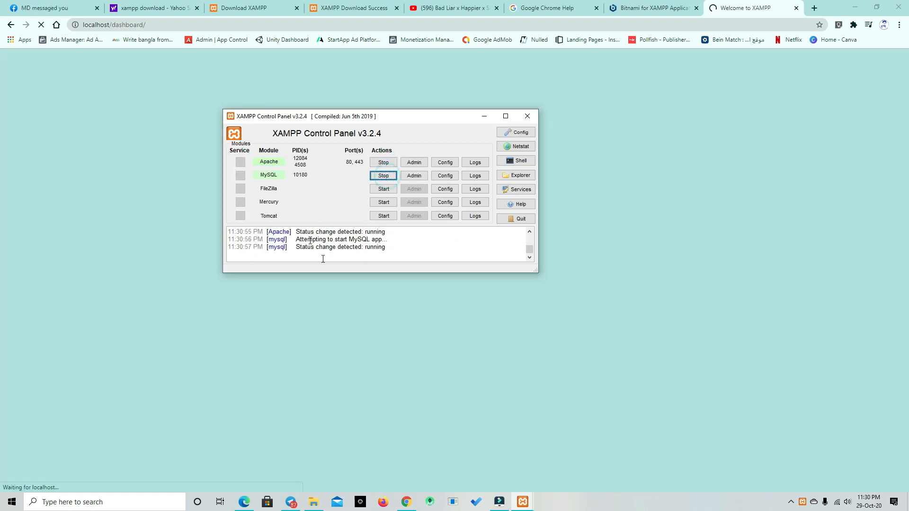
click(498, 335)
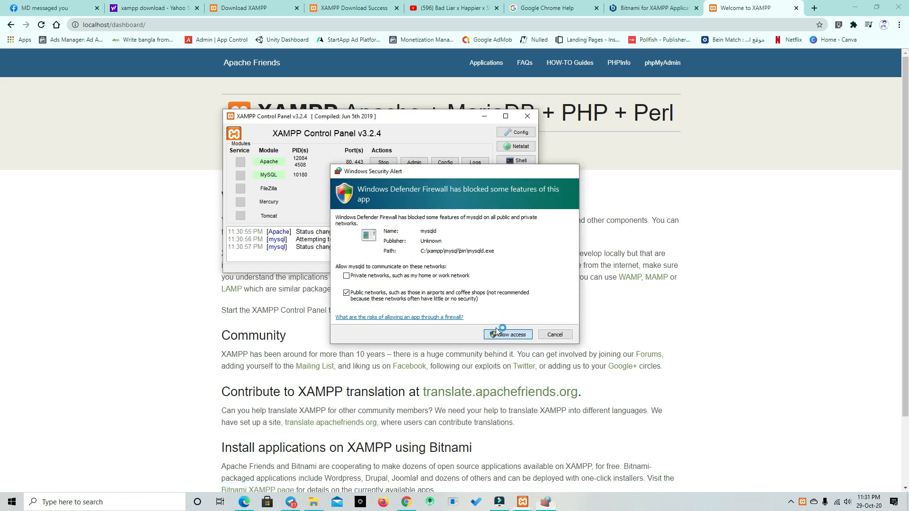
click(484, 116)
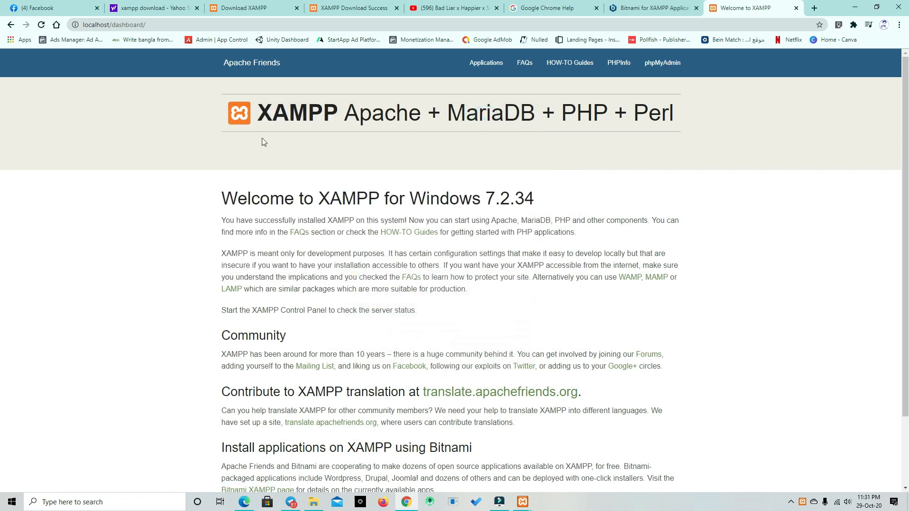
Step: Reload the local XAMPP dashboard, open phpMyAdmin from it and display the databases page
click(42, 24)
click(664, 72)
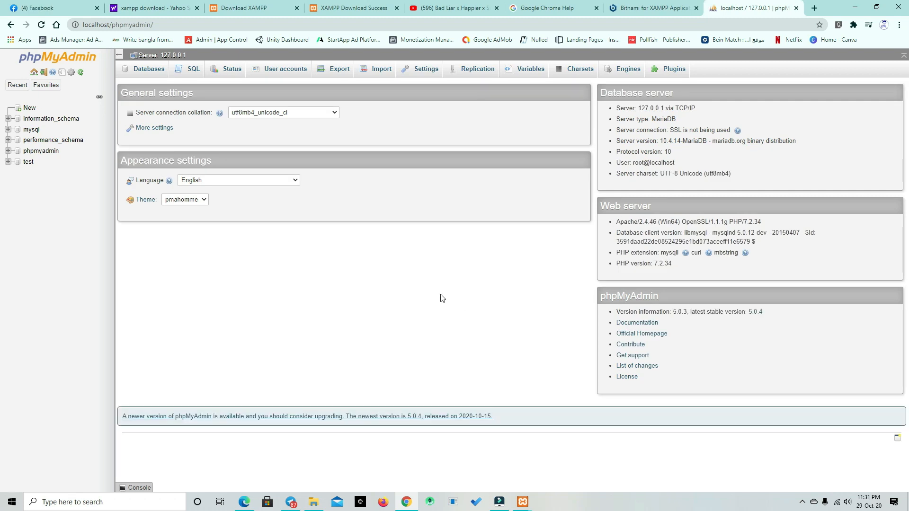
click(147, 69)
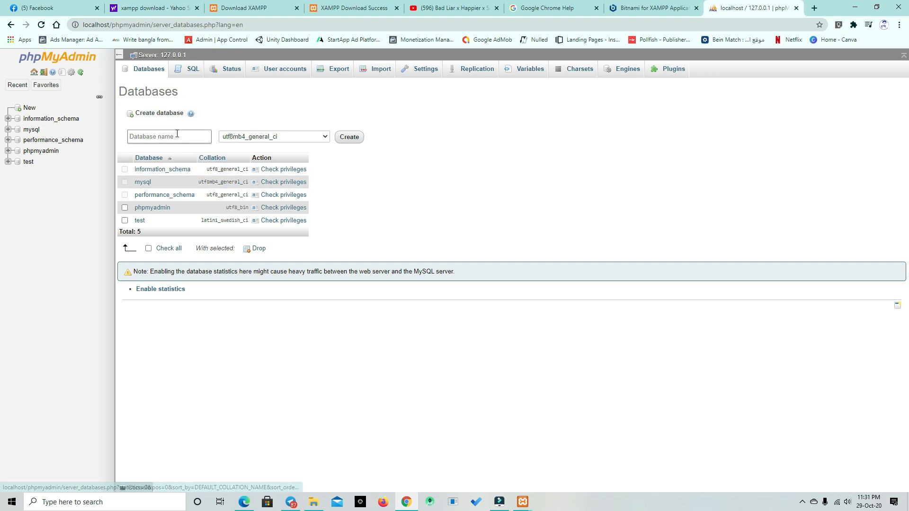
Step: Create a database named demo-project with the utf8mb4_general_ci collation
click(177, 134)
text(ma)
key(BackSpace)
key(BackSpace)
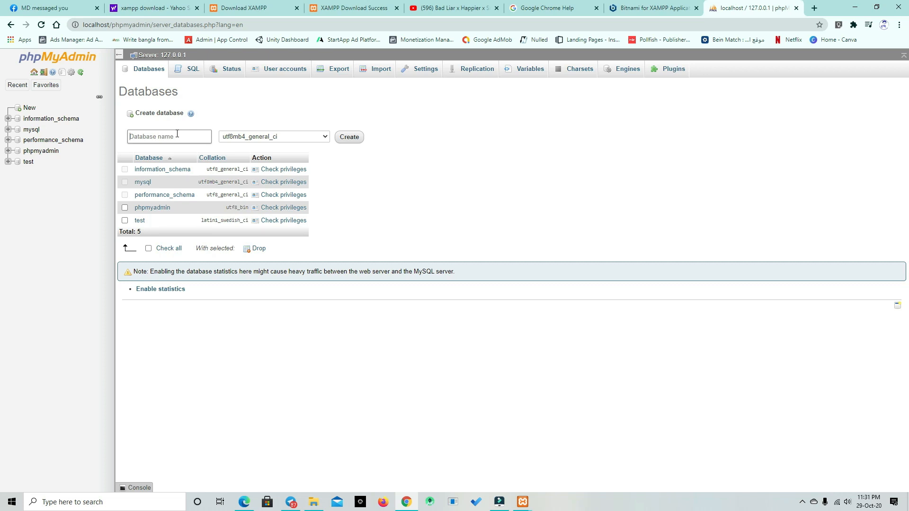
text(demo-projecc)
click(338, 139)
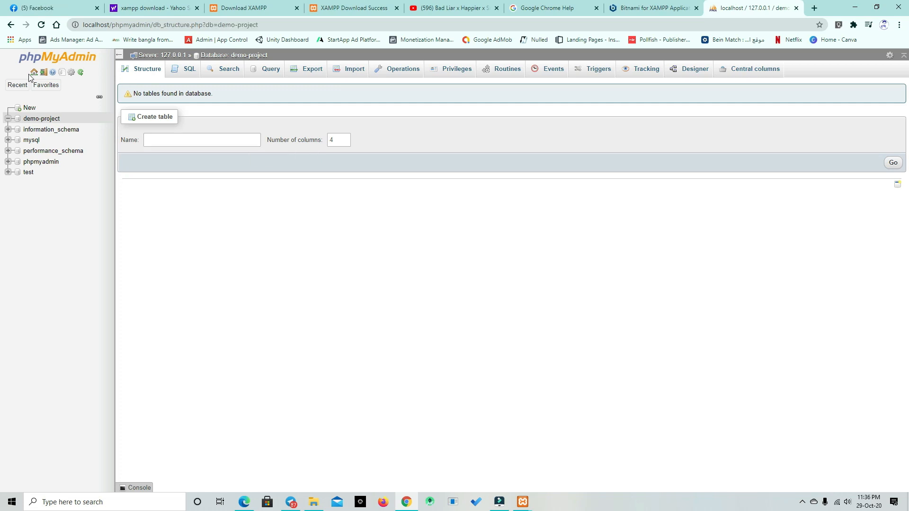
Step: Start adding a user account to the database server, entering its user name and localhost as the host name
click(33, 73)
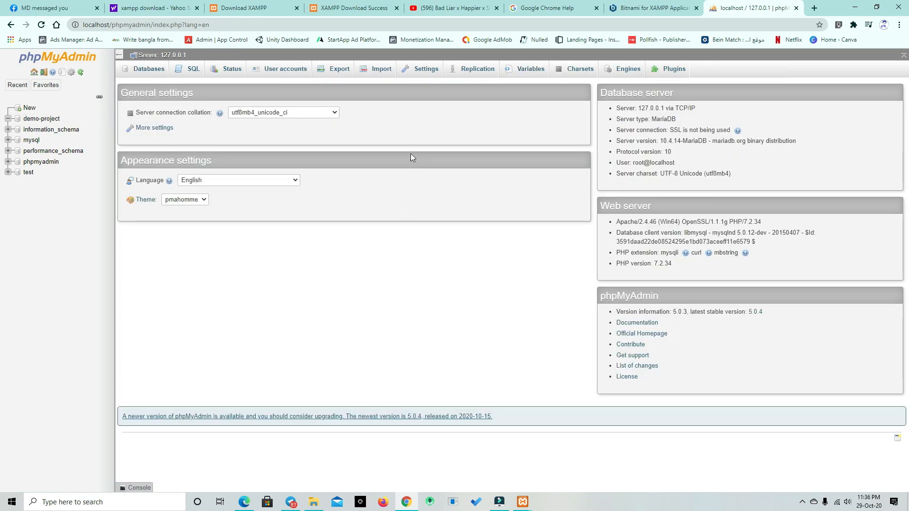
click(274, 70)
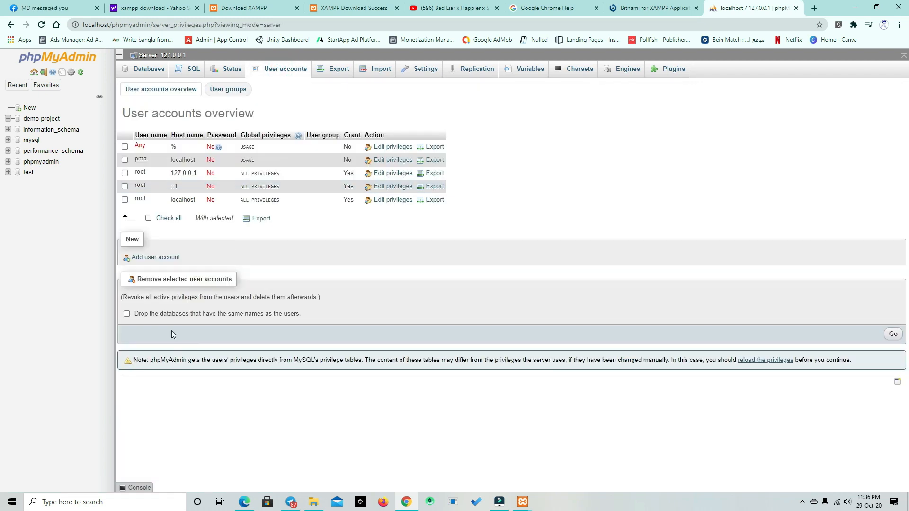
click(161, 257)
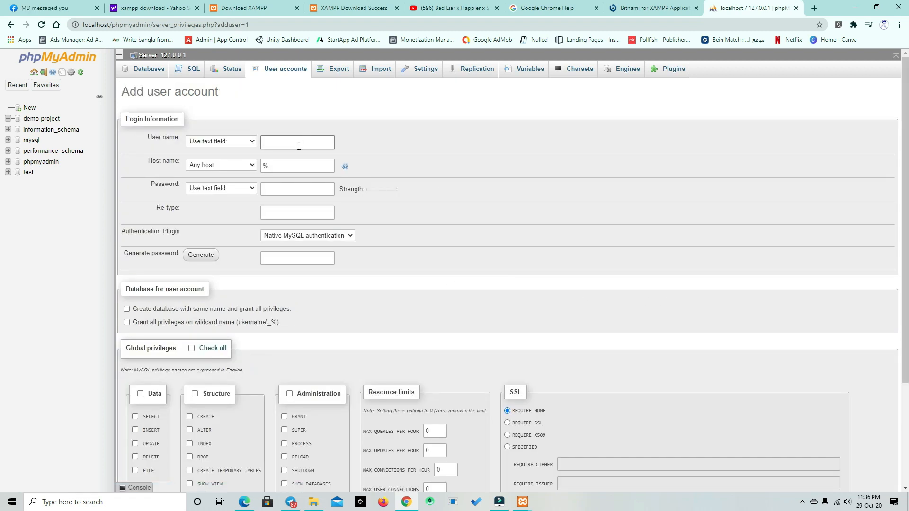
click(299, 145)
text(mahimonliner)
click(285, 165)
drag(285, 164, 253, 168)
text(localhost)
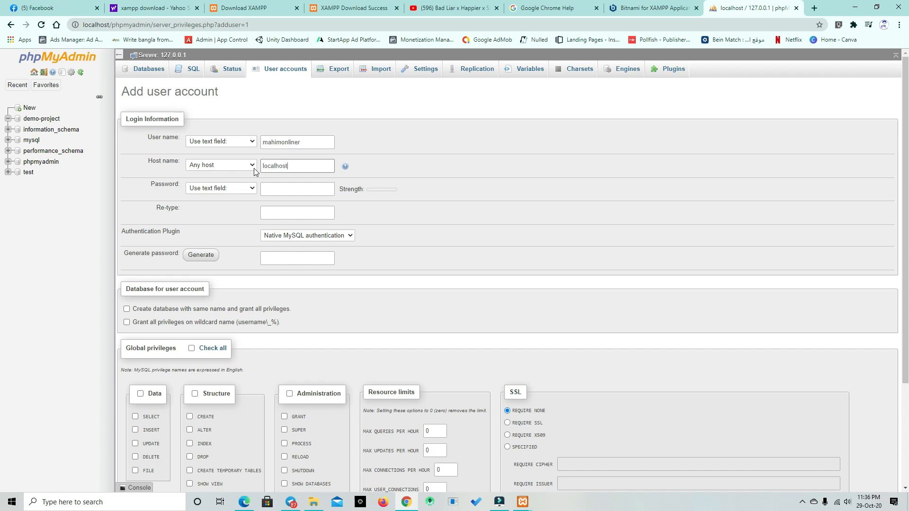
Step: Enter the account password for the new user and repeat it in the Re-type field
click(284, 188)
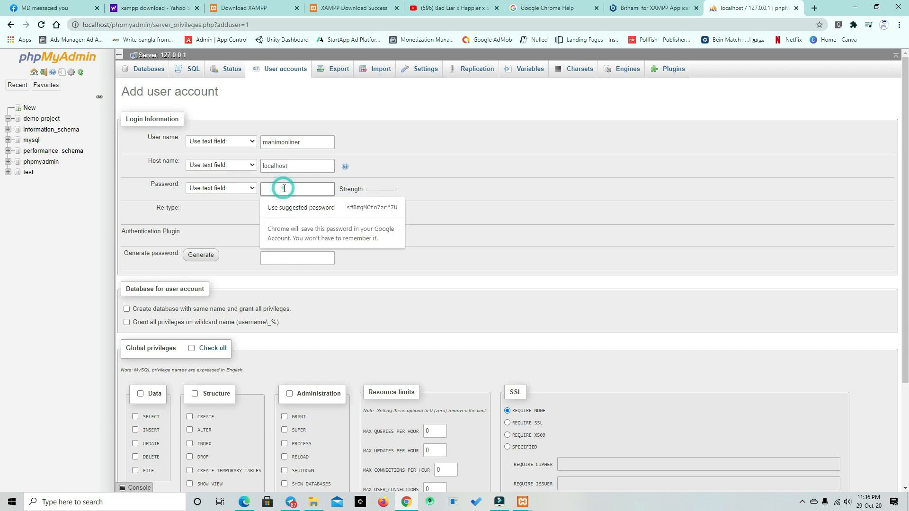
text(12)
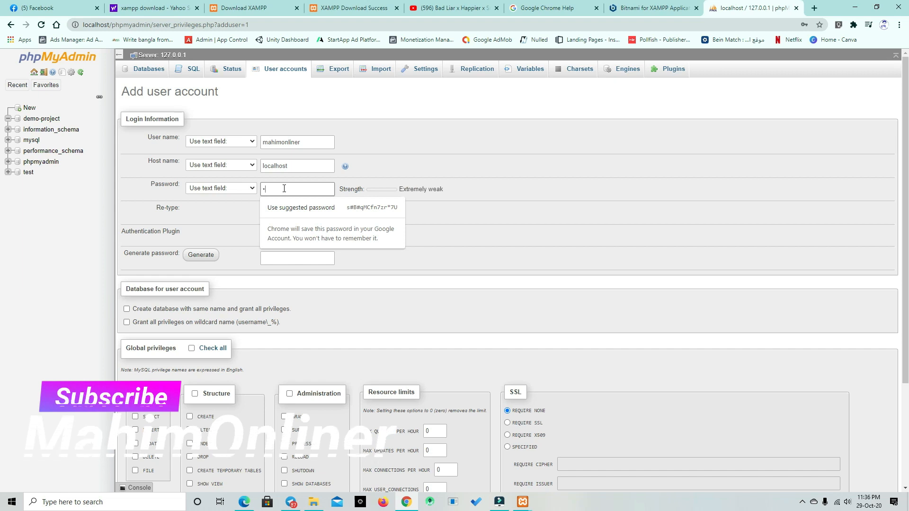
text(345)
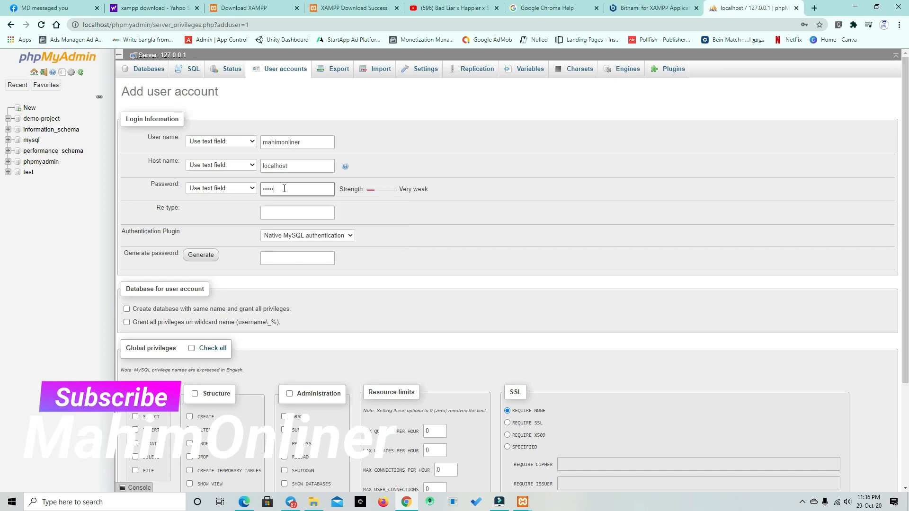
text(67890)
click(296, 212)
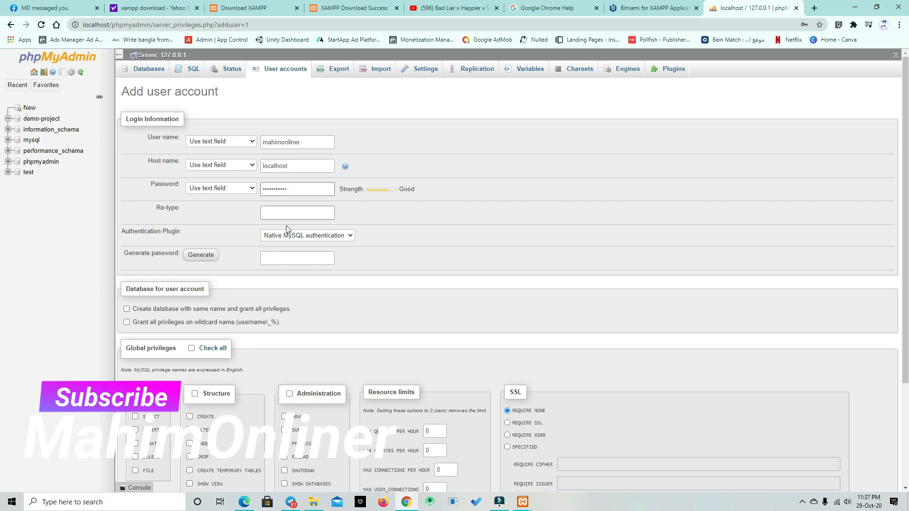
text(12)
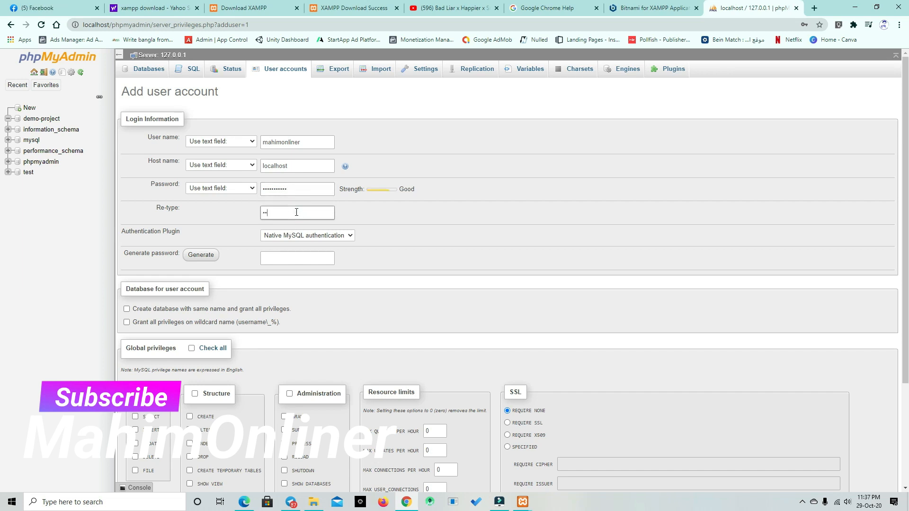
text(3456)
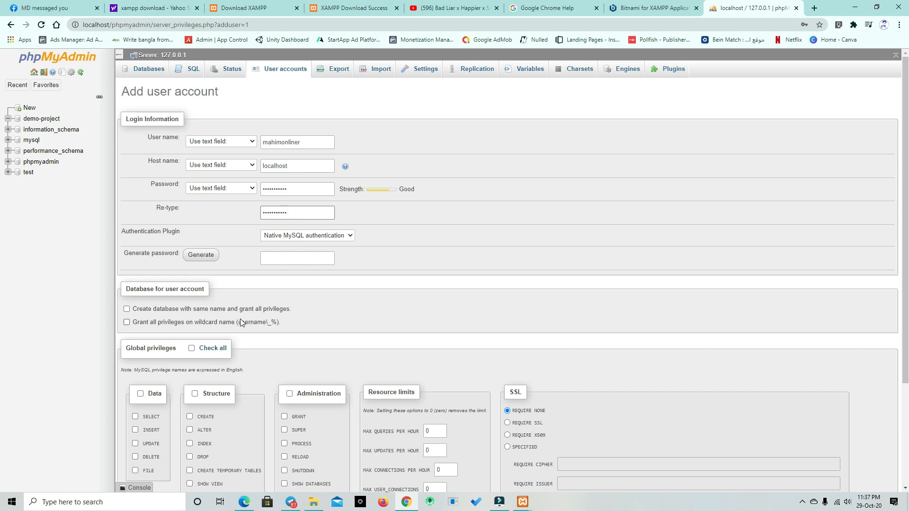
Step: Grant the new user all global privileges, create the account and decline saving its password in the browser
scroll(229, 280, down, 2)
click(219, 258)
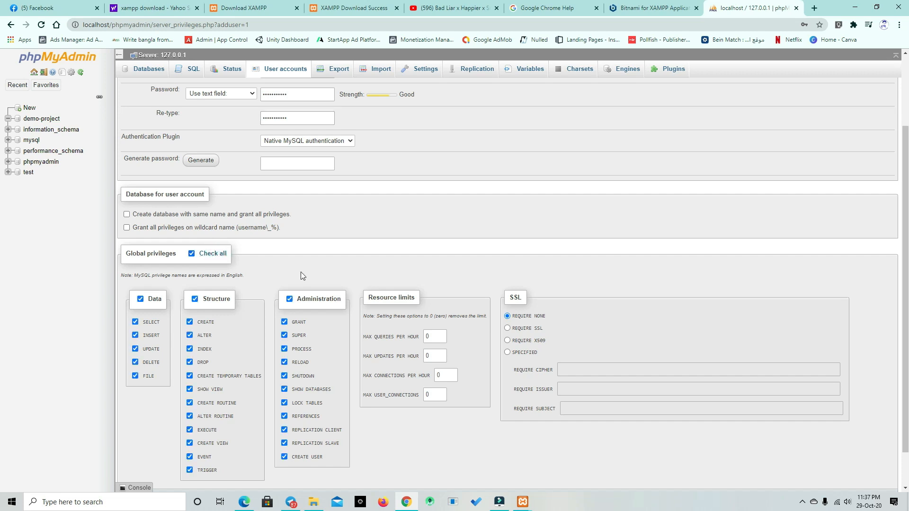
scroll(302, 276, up, 2)
scroll(576, 373, down, 3)
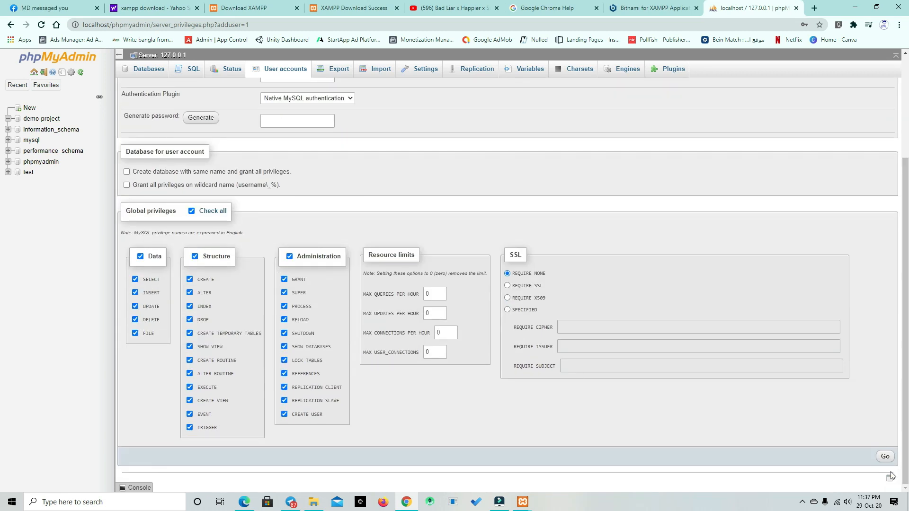
click(885, 456)
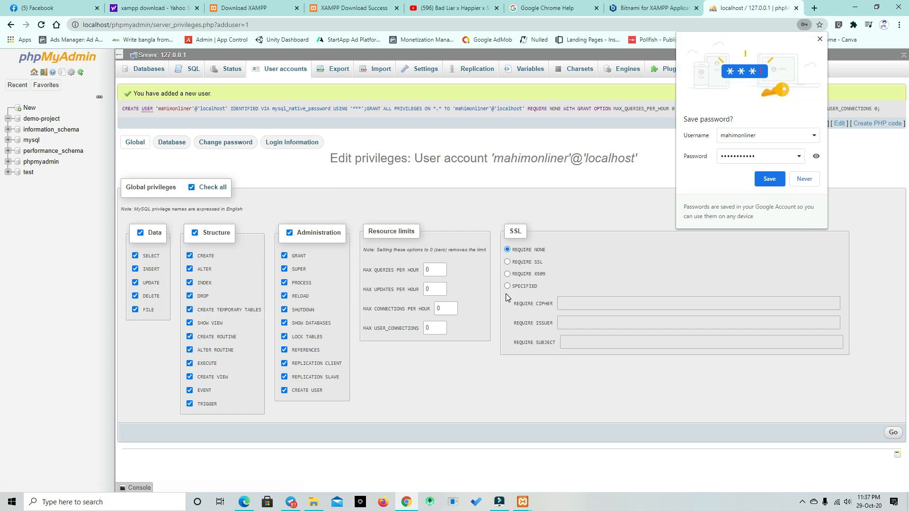
click(796, 180)
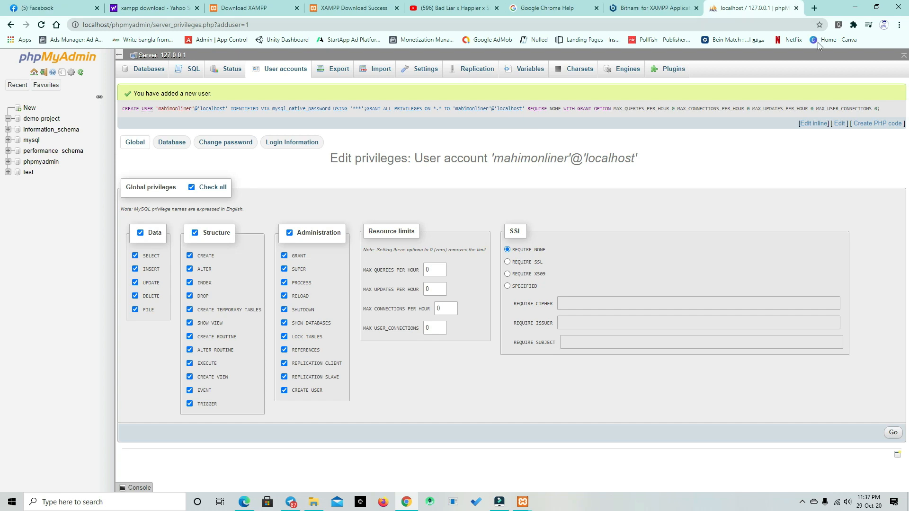
Step: Switch to File Explorer and open the htdocs folder inside xampp on Local Disk (C:)
click(313, 503)
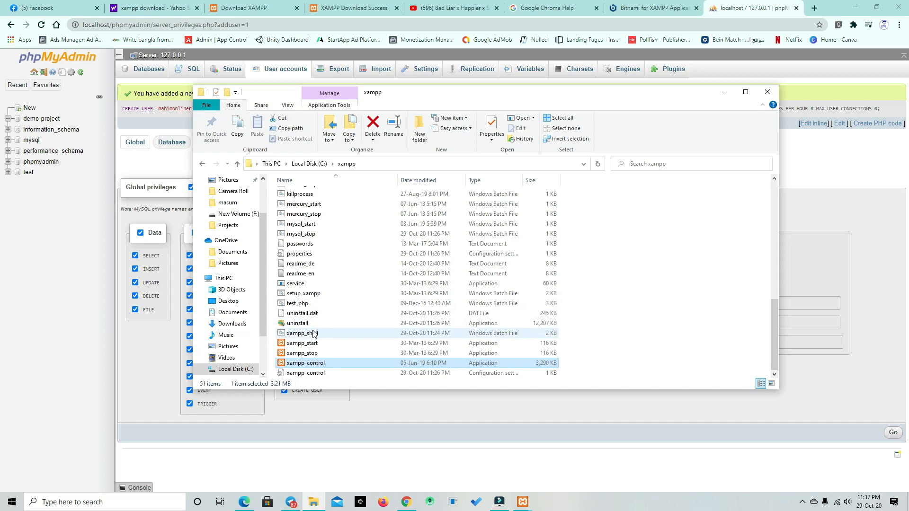
scroll(313, 331, up, 10)
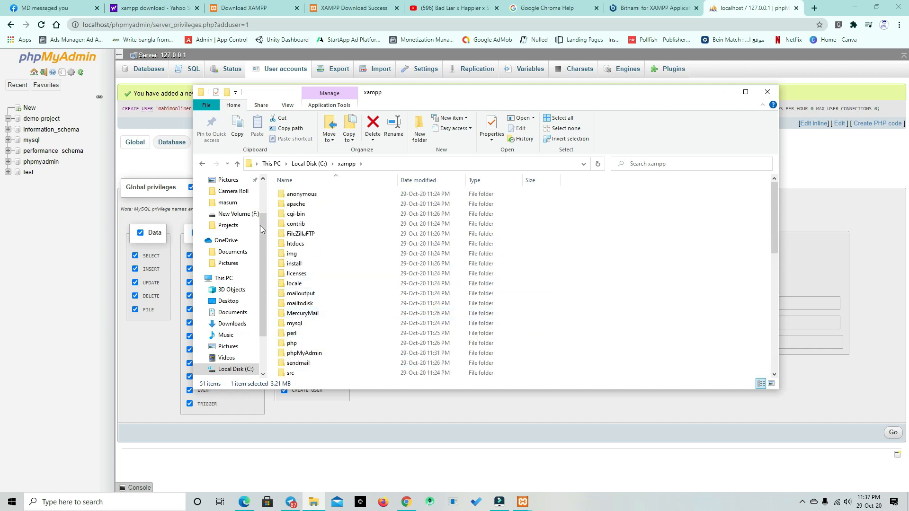
click(204, 164)
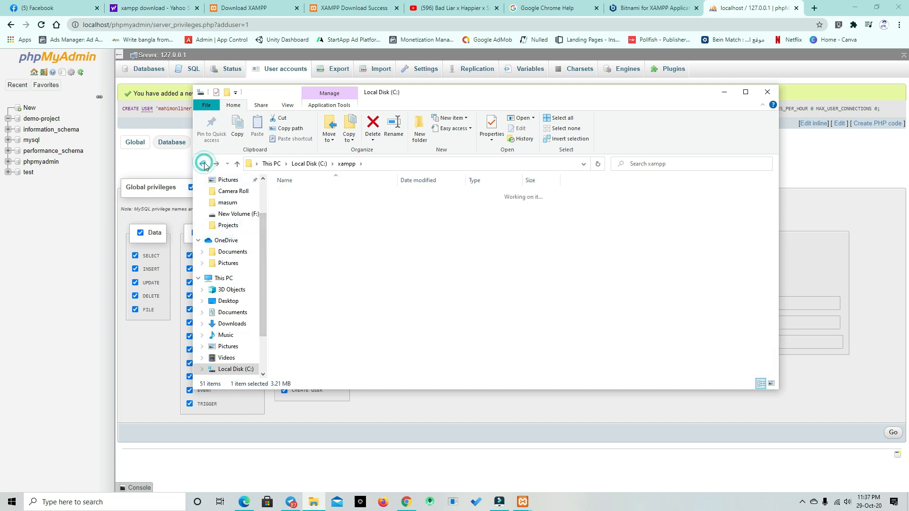
double_click(320, 293)
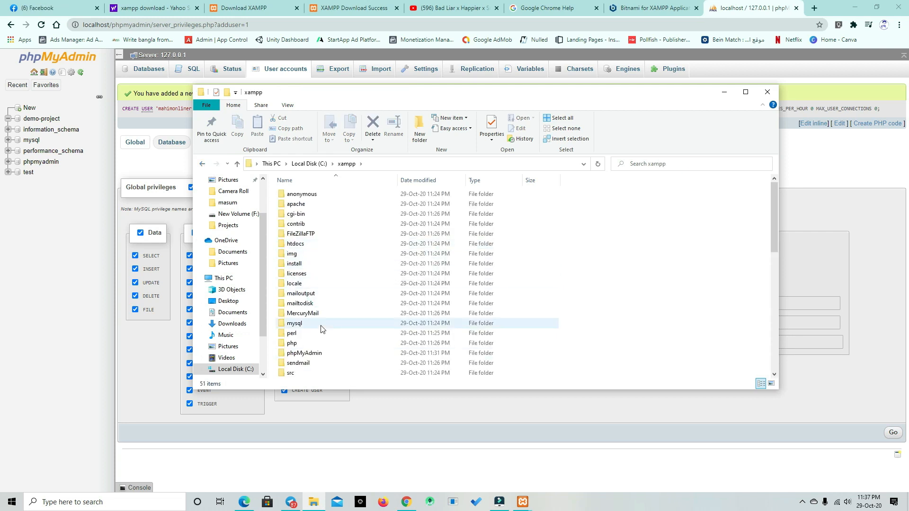
double_click(325, 244)
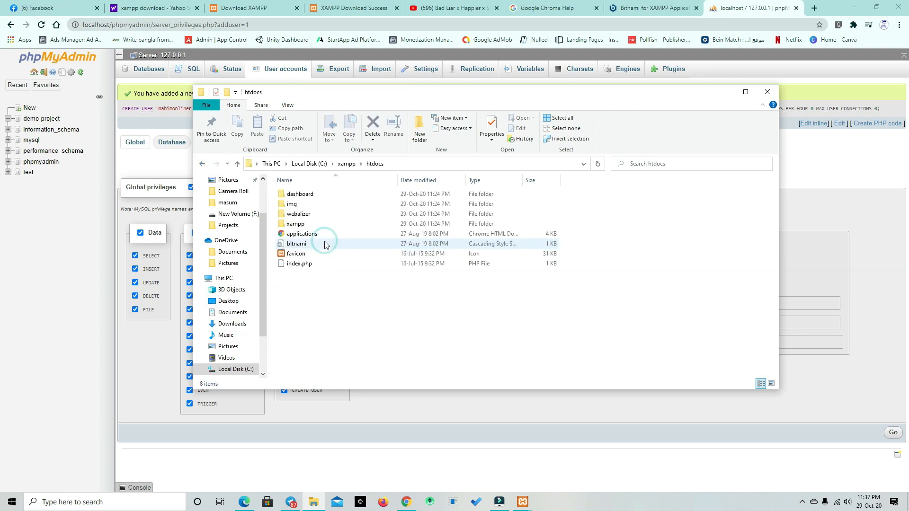
Step: Create a new folder named project inside htdocs
right_click(345, 320)
click(309, 288)
drag(354, 340, 337, 202)
right_click(315, 298)
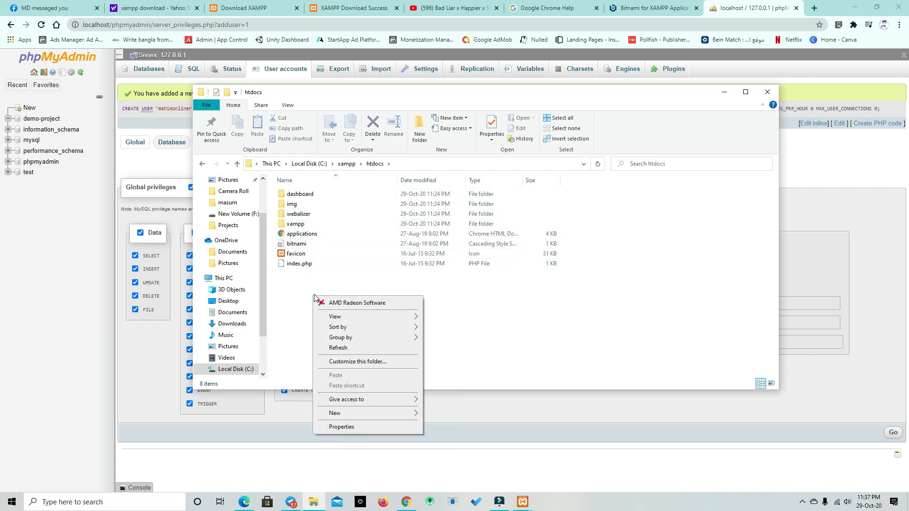
mouse_move(349, 412)
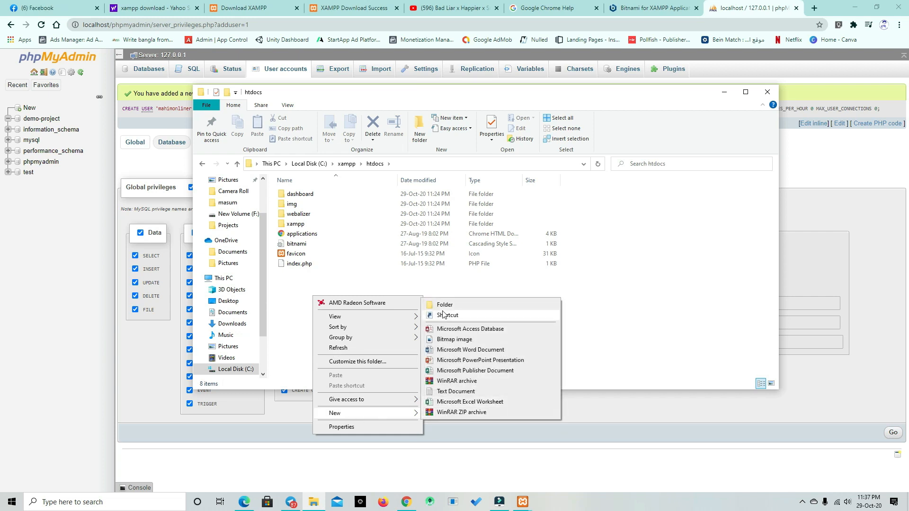
click(444, 305)
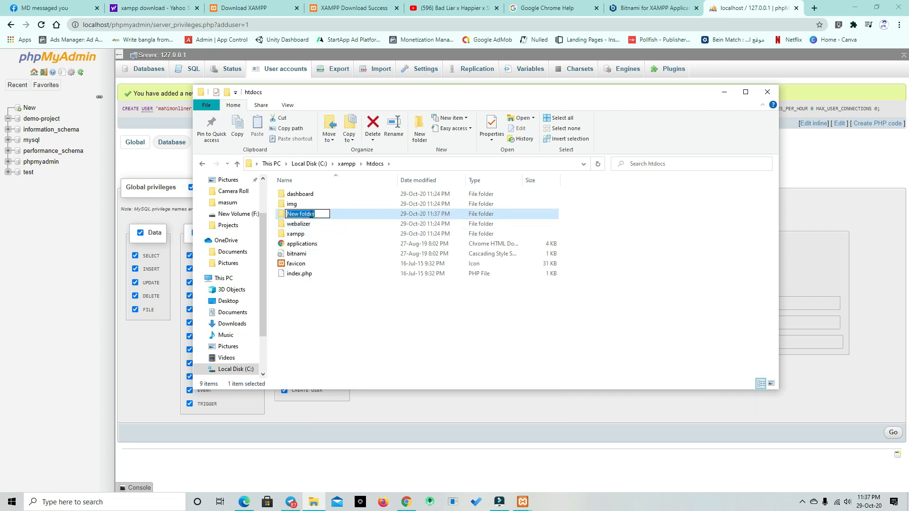
text(project)
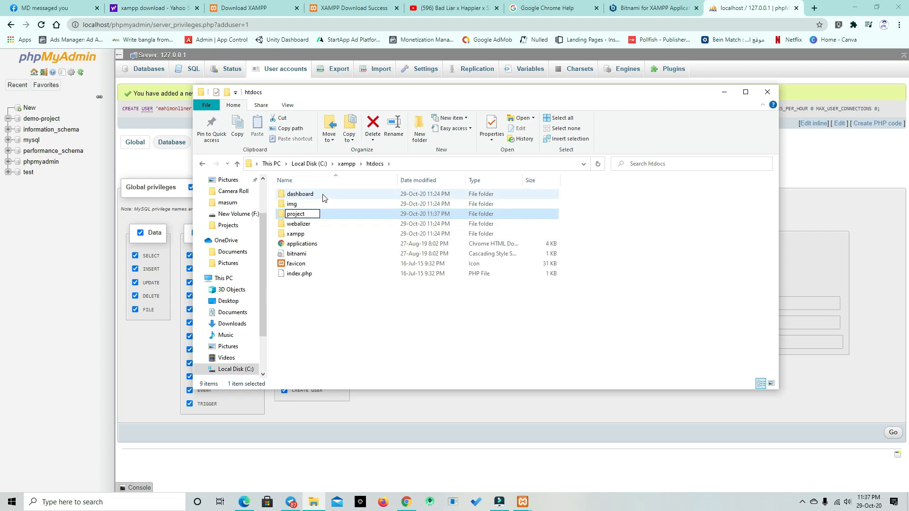
click(322, 213)
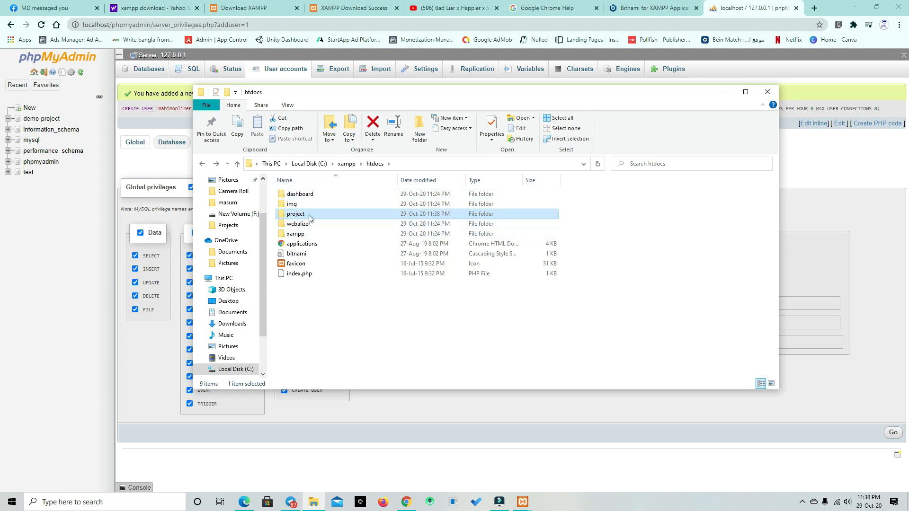
Step: Open the project folder and create a subfolder named demo-project in it
double_click(310, 218)
right_click(309, 218)
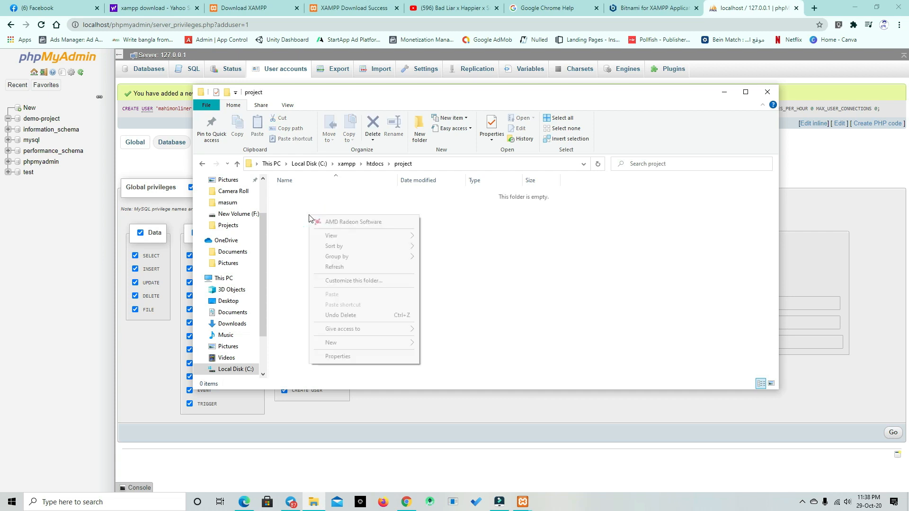
mouse_move(402, 342)
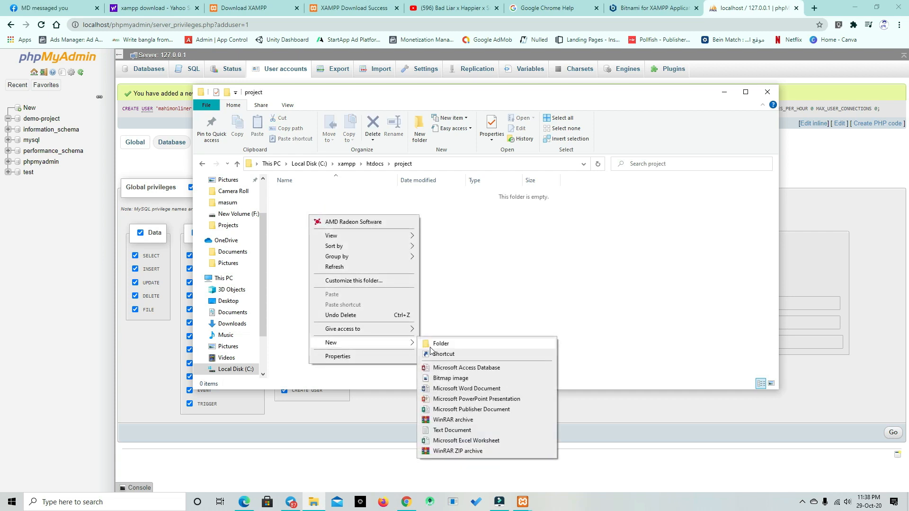
click(431, 345)
text(demo-project)
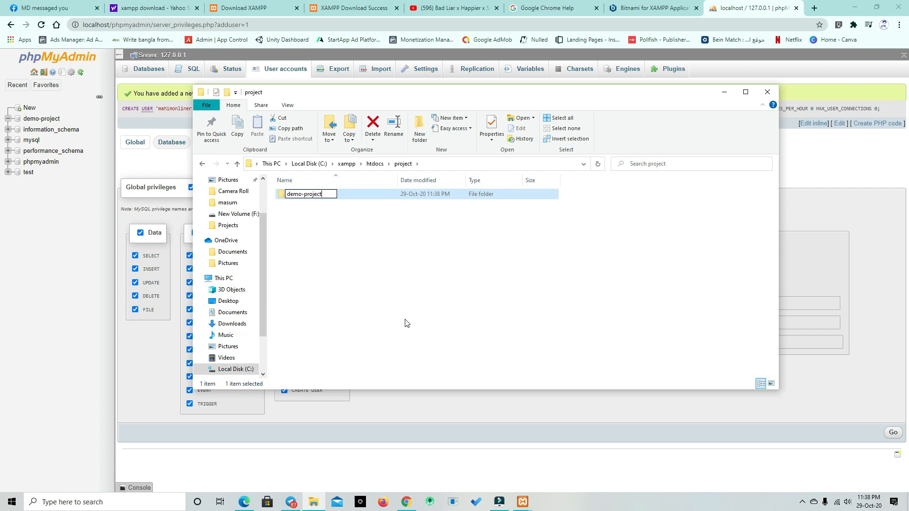
key(Return)
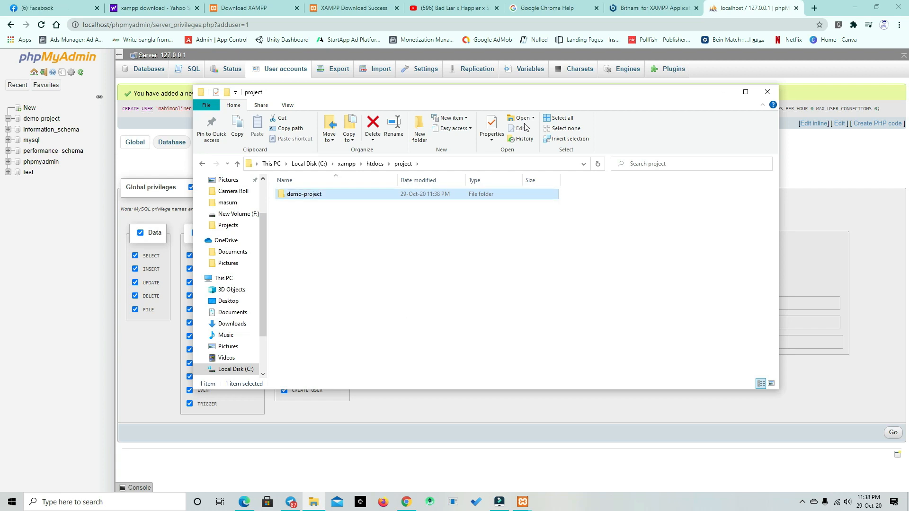
Step: Look inside the demo-project folder and return to the project folder
double_click(308, 196)
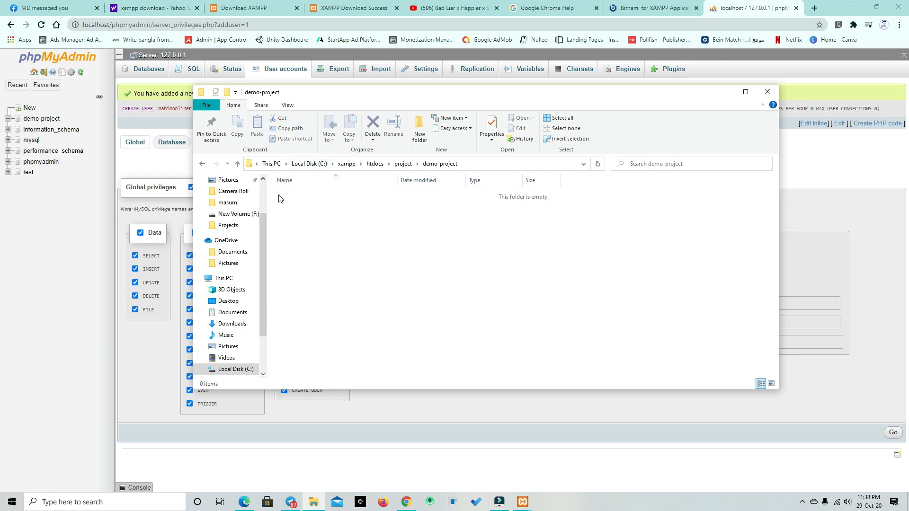
click(204, 164)
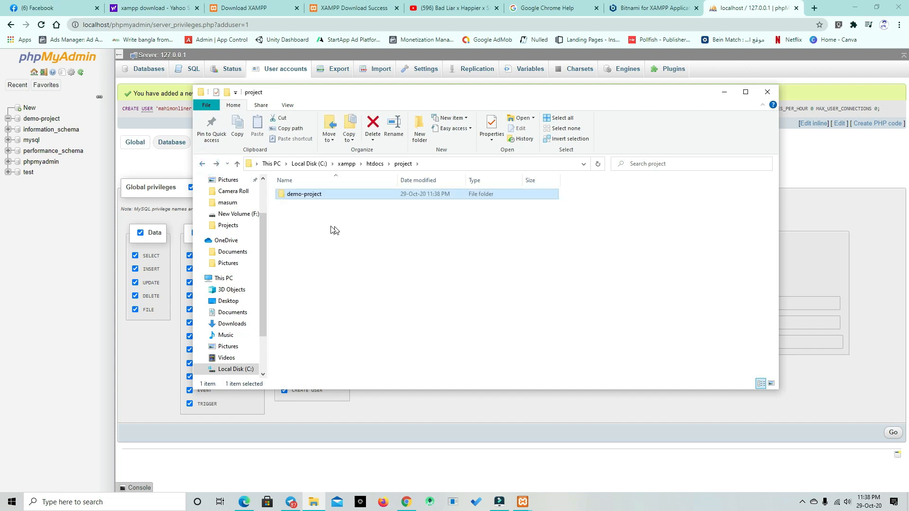
double_click(290, 194)
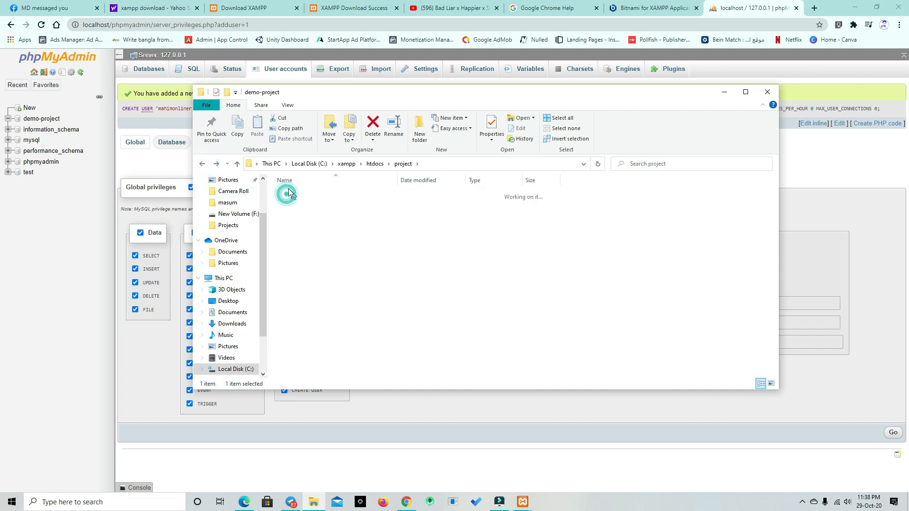
click(203, 164)
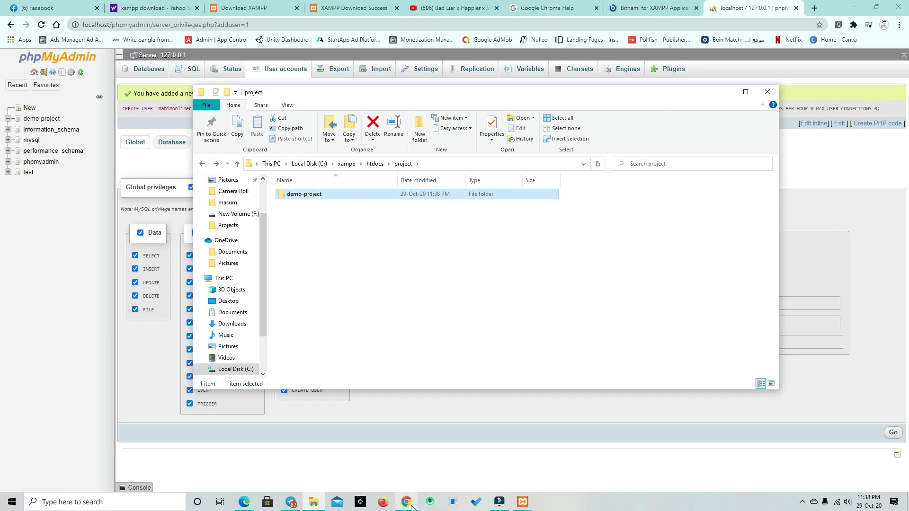
Step: Switch to the browser and open the Get WordPress download page of wordpress.org in a new tab
click(762, 9)
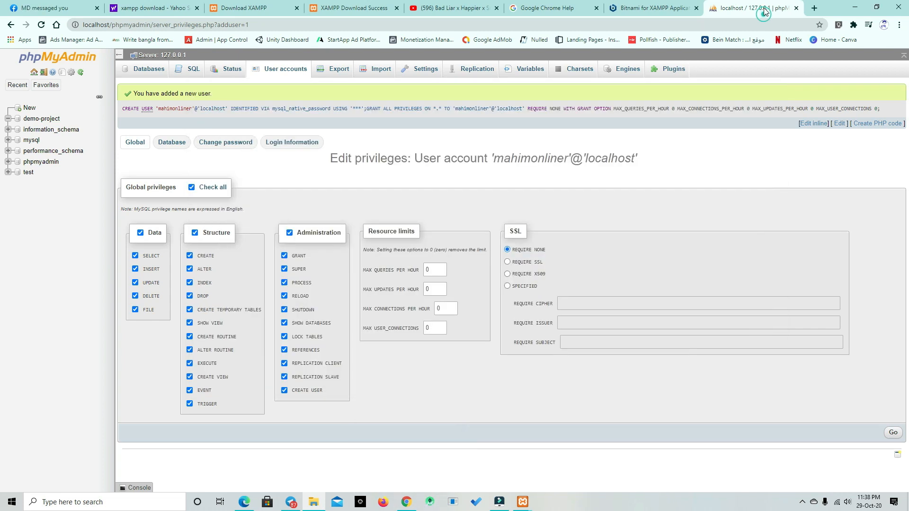
click(814, 8)
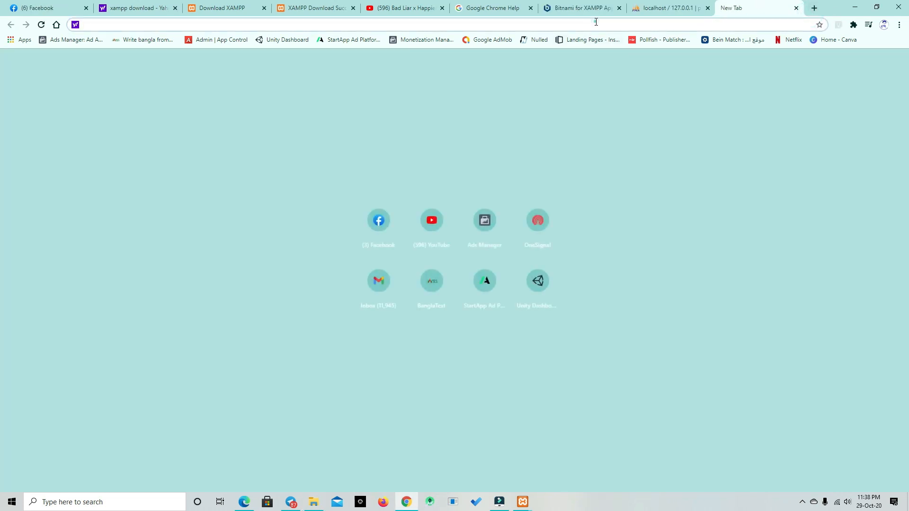
text(wor)
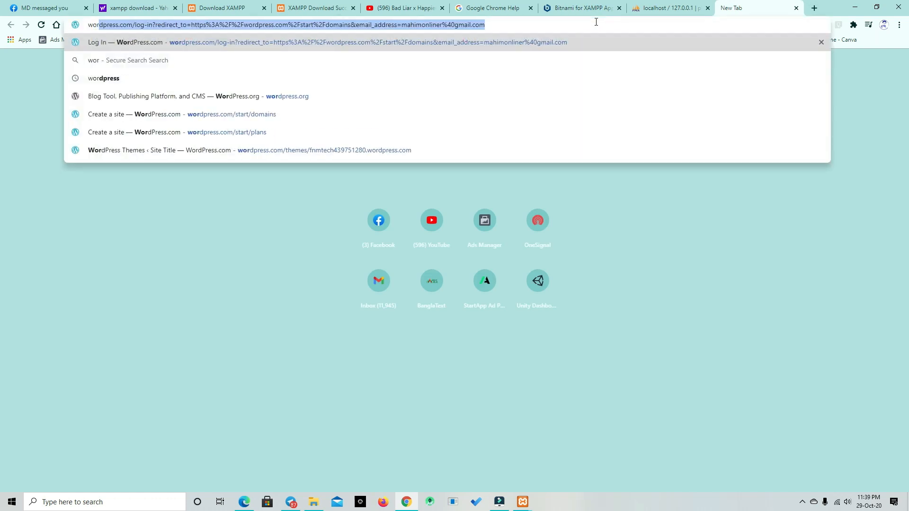
text(dpress.or)
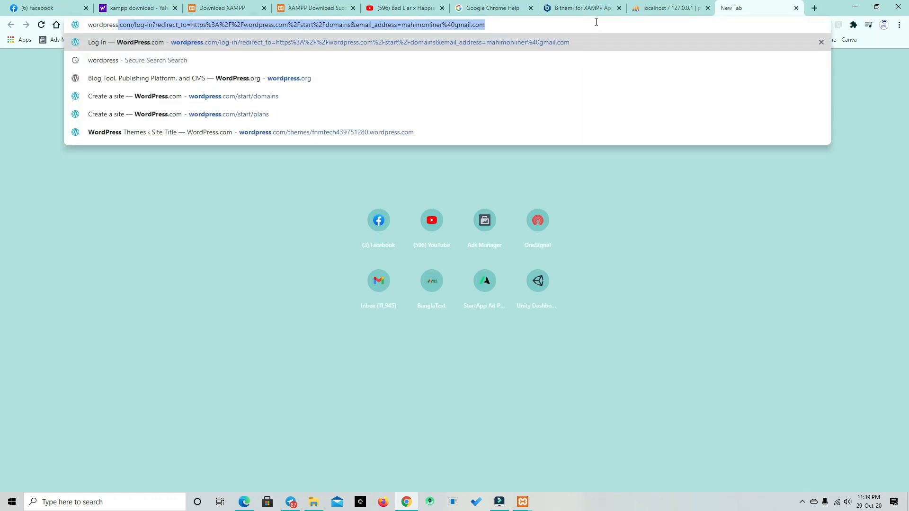
text(g)
key(Return)
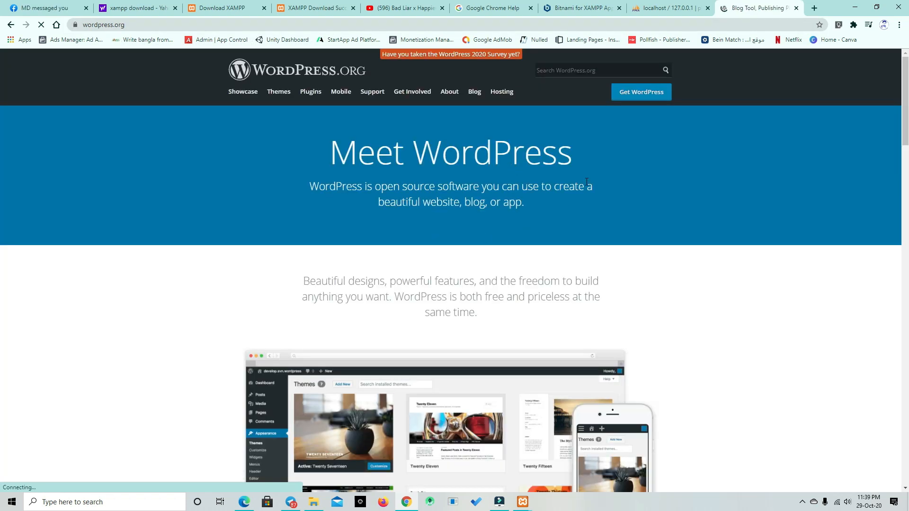
click(637, 95)
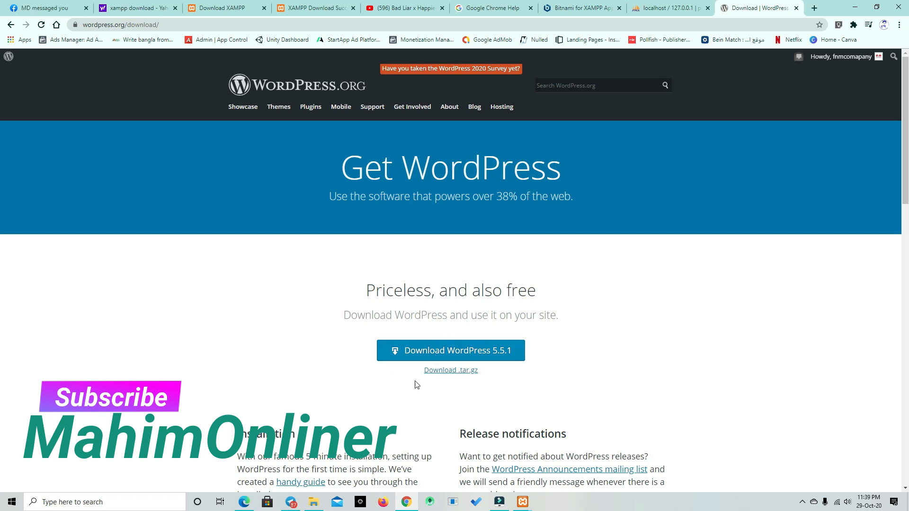
Step: Switch to File Explorer and copy all files and folders from the wordpress folder inside wordpress-5.5.1 in Downloads
click(314, 502)
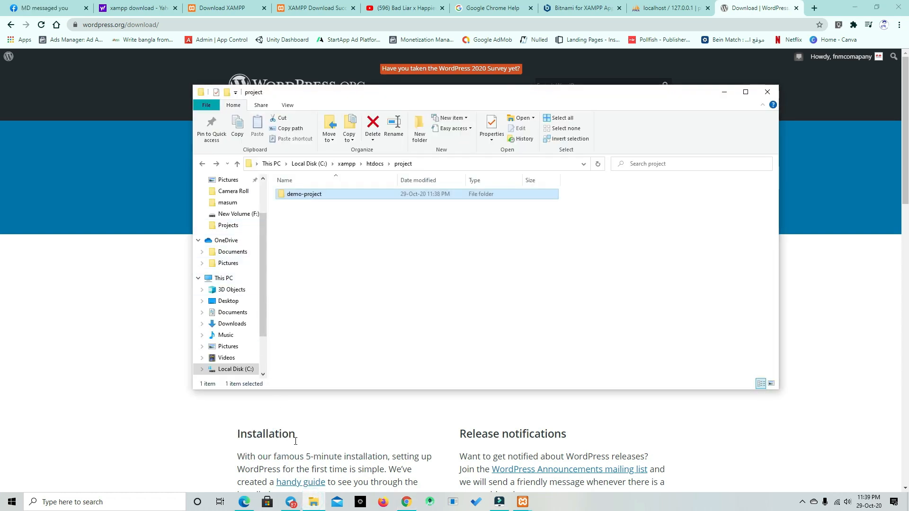
click(241, 325)
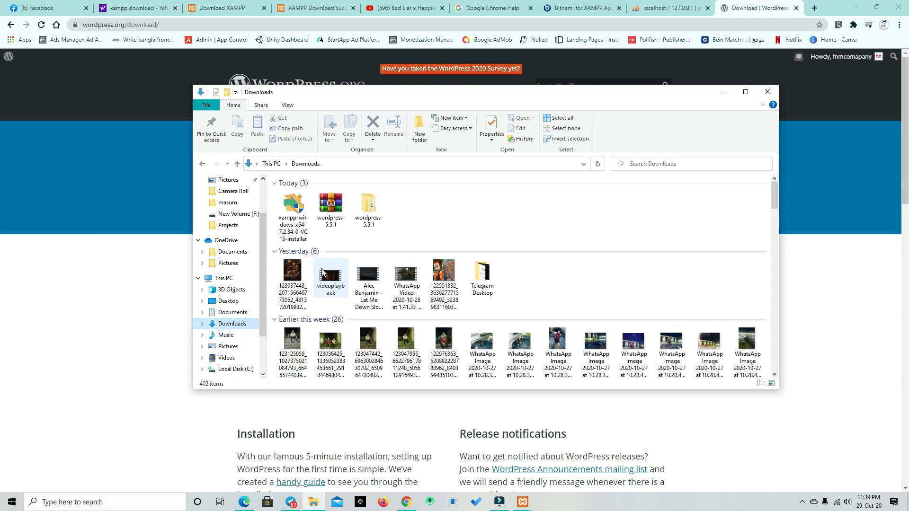
double_click(361, 218)
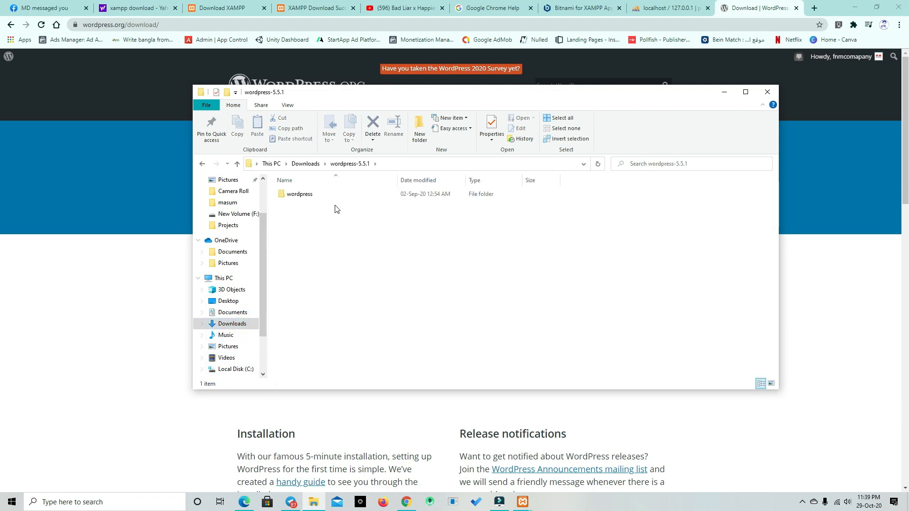
double_click(318, 196)
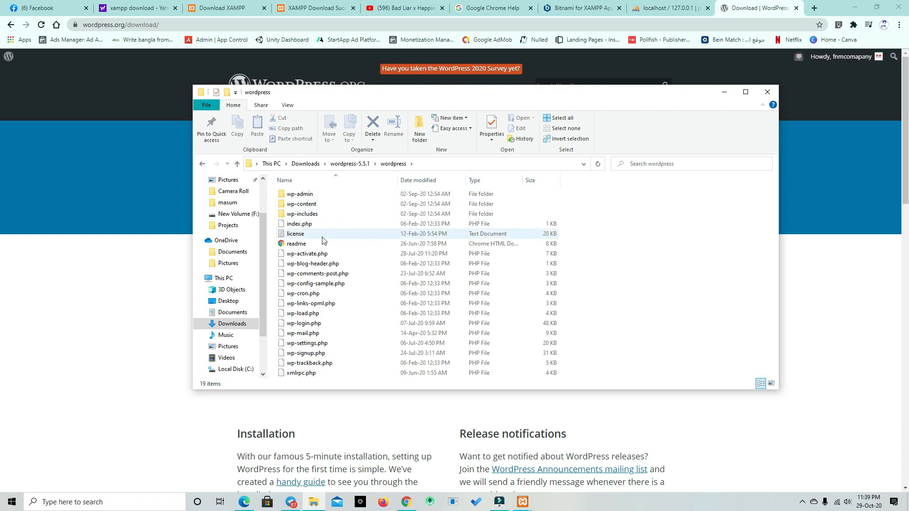
key(ctrl+a)
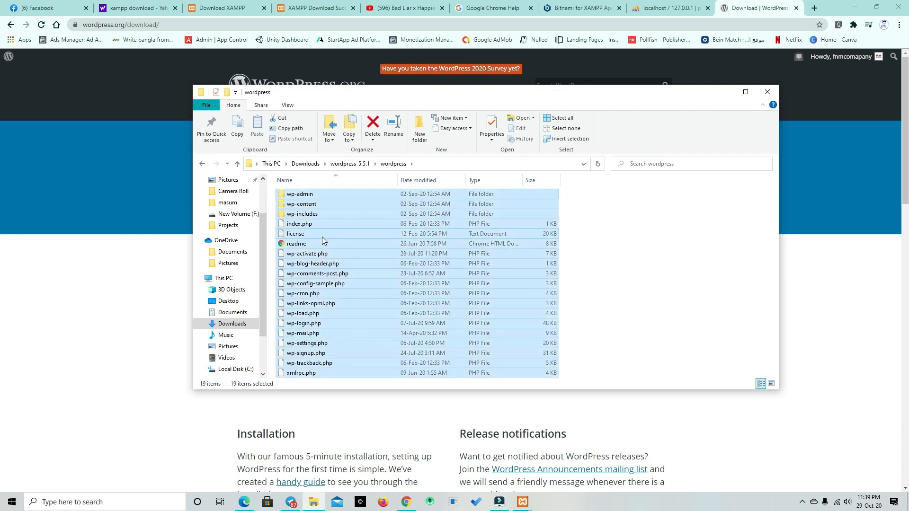
right_click(322, 237)
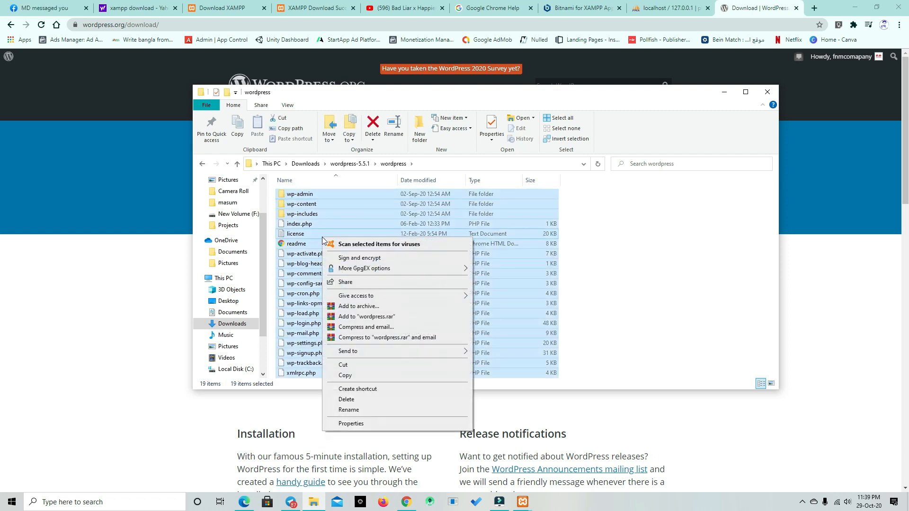
click(349, 374)
Step: Paste the copied WordPress files into the demo-project folder under xampp, htdocs, project on Local Disk (C:)
scroll(249, 261, up, 2)
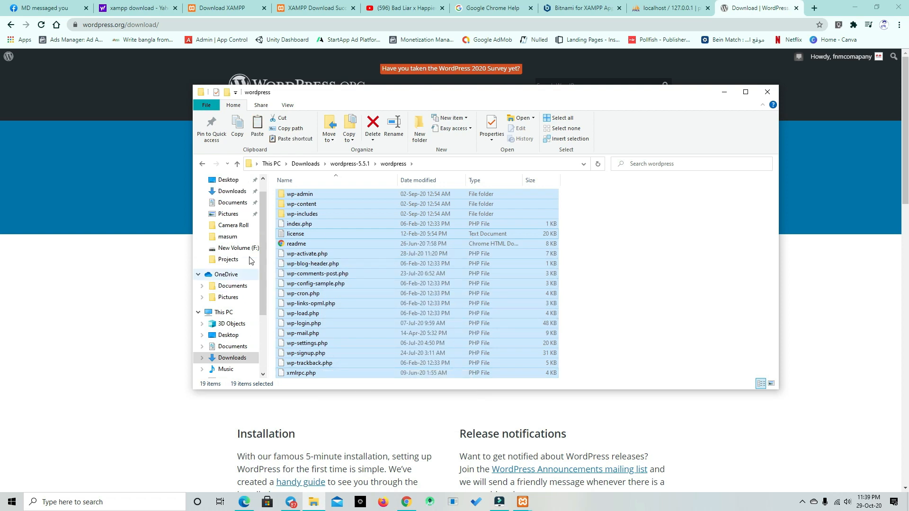
scroll(249, 261, down, 2)
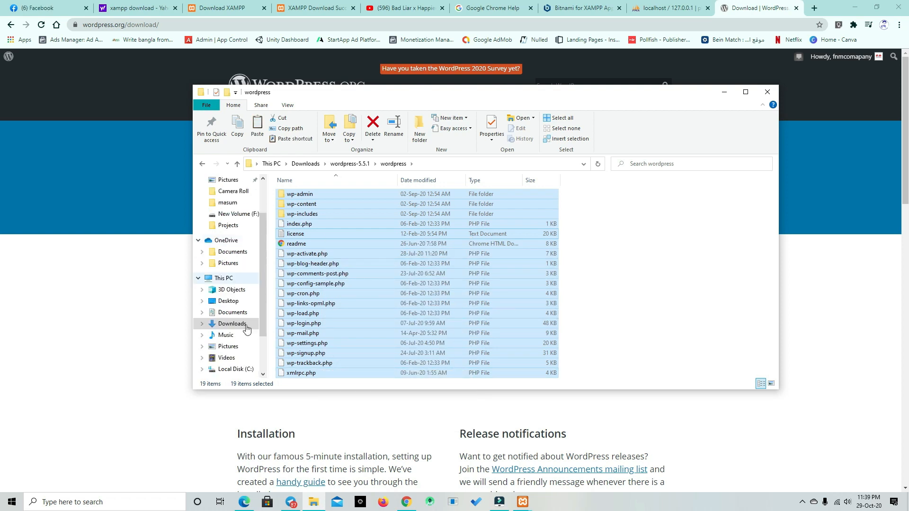
click(237, 370)
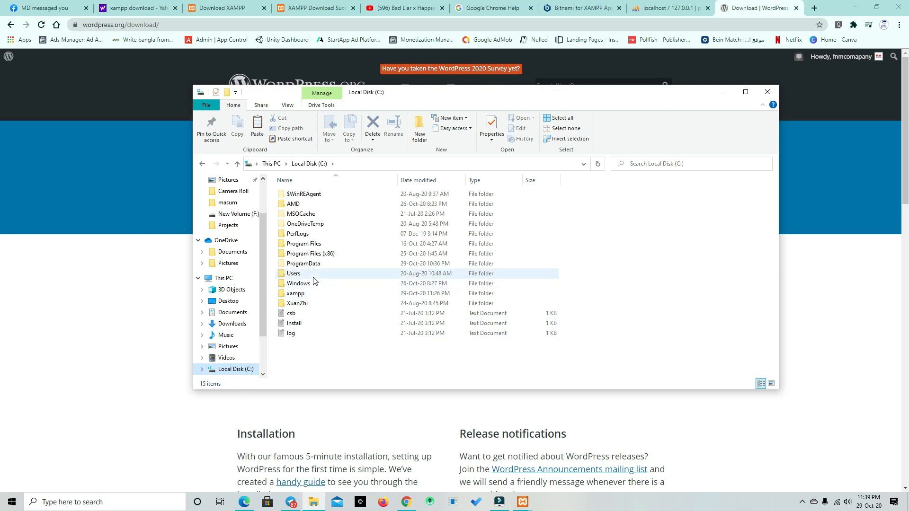
click(314, 294)
double_click(314, 295)
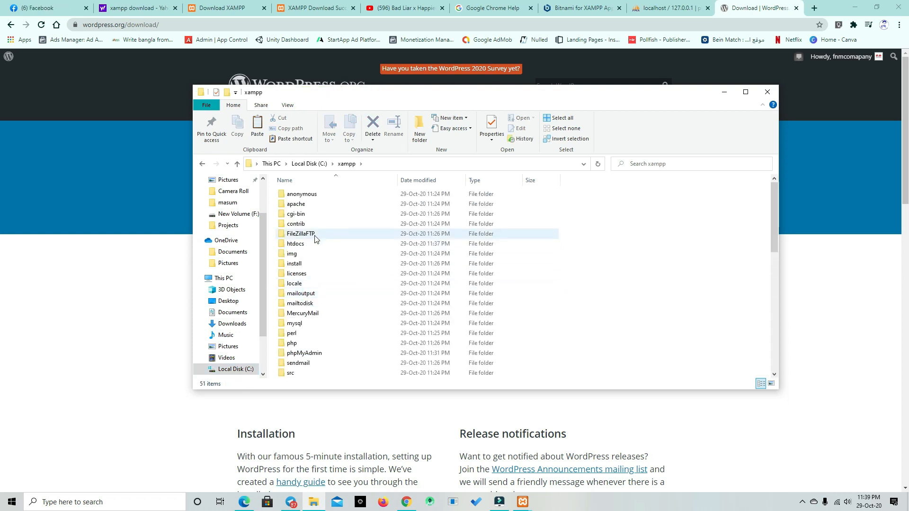
scroll(306, 346, down, 2)
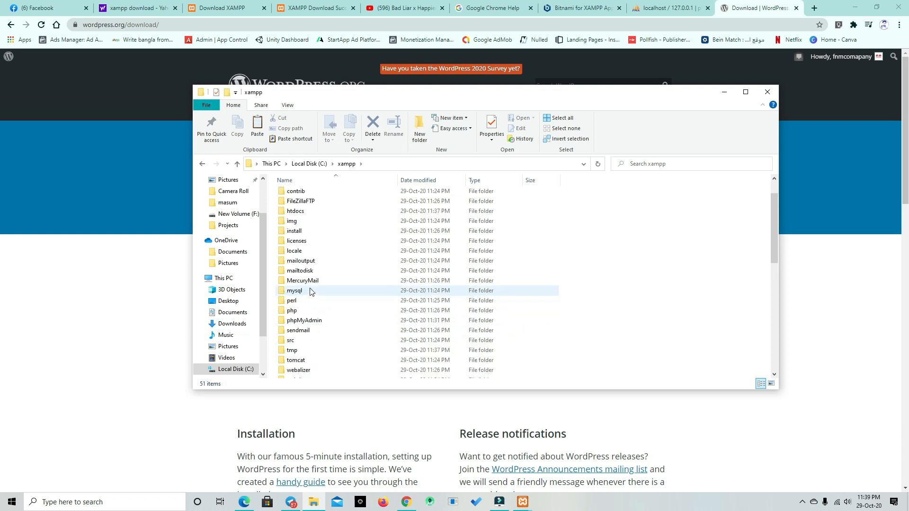
scroll(312, 289, up, 2)
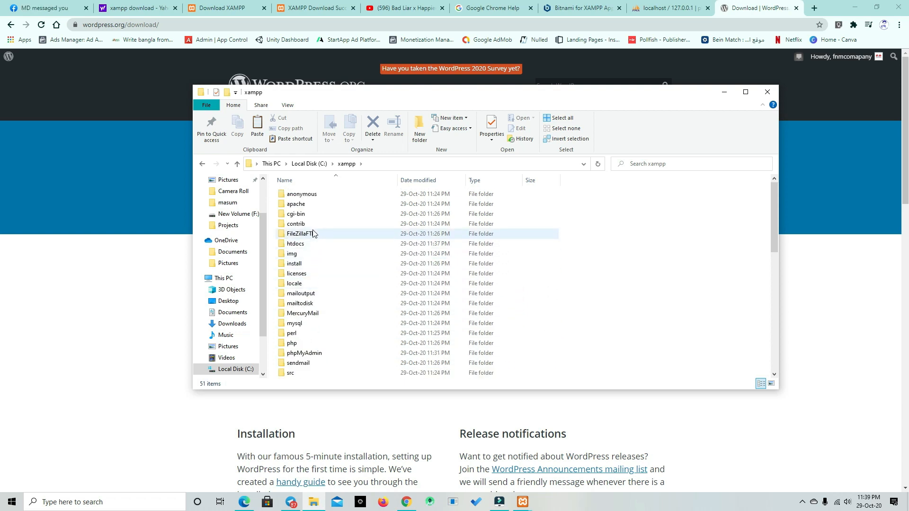
double_click(308, 242)
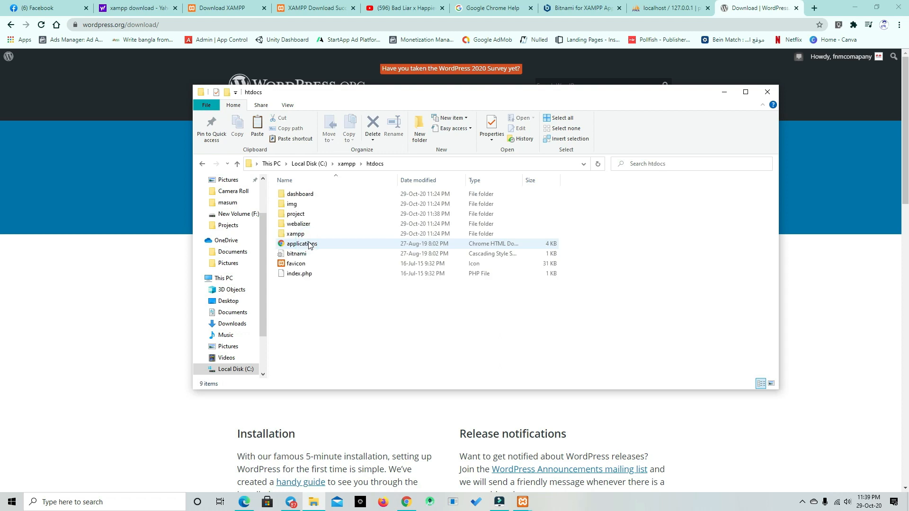
double_click(310, 216)
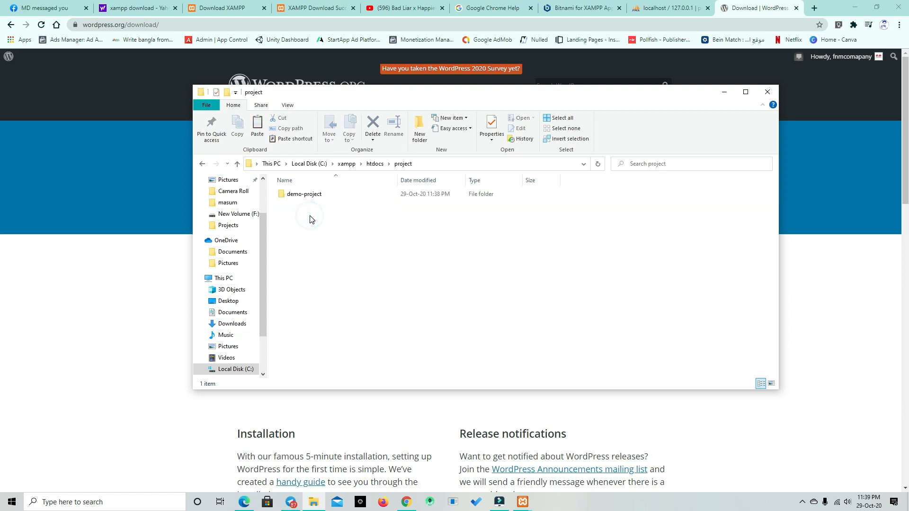
double_click(312, 195)
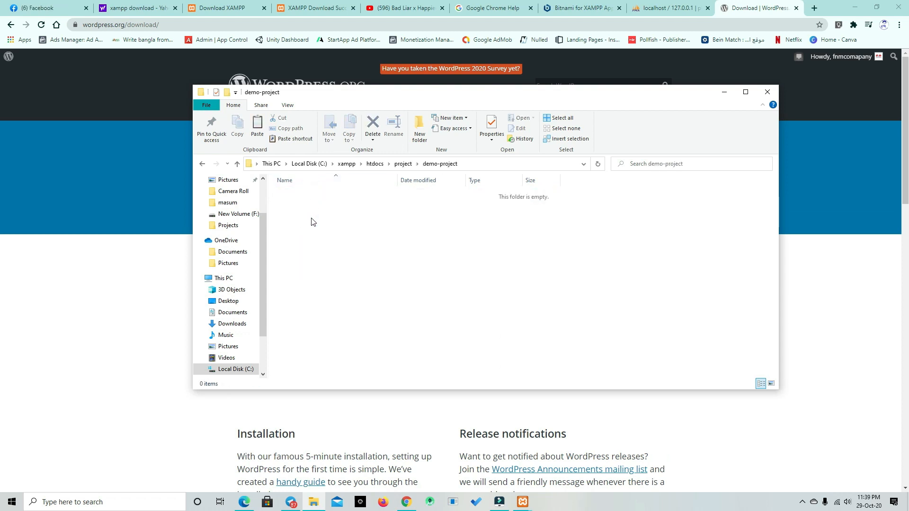
key(ctrl+v)
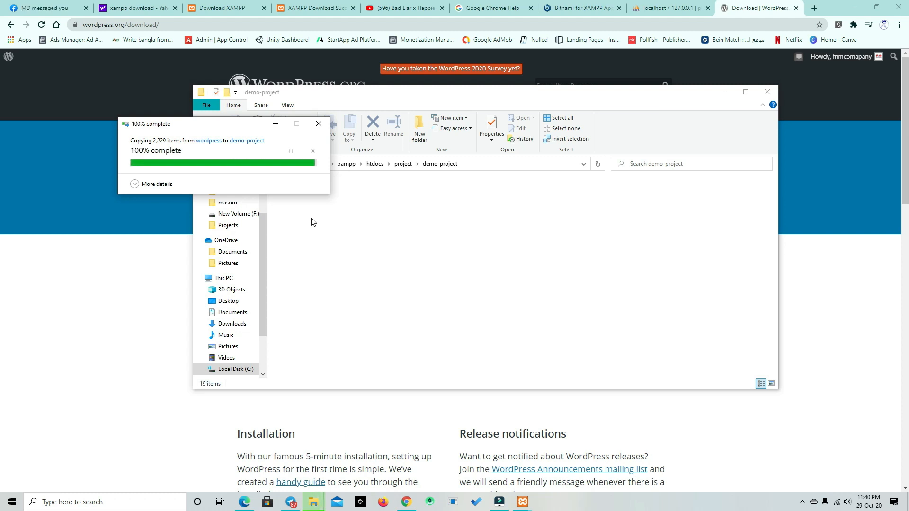
click(643, 254)
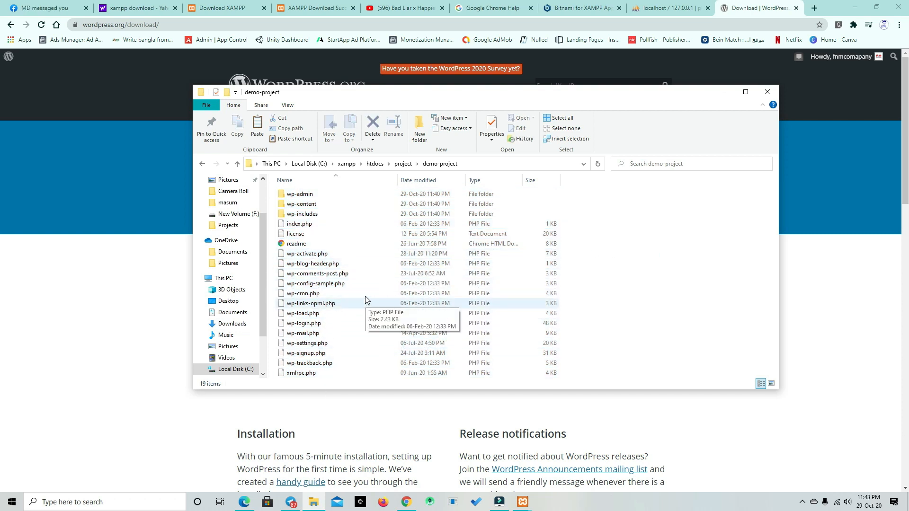
Step: Open wp-config-sample.php from the demo-project folder in Notepad, keeping Notepad as the default app for .php files
click(313, 284)
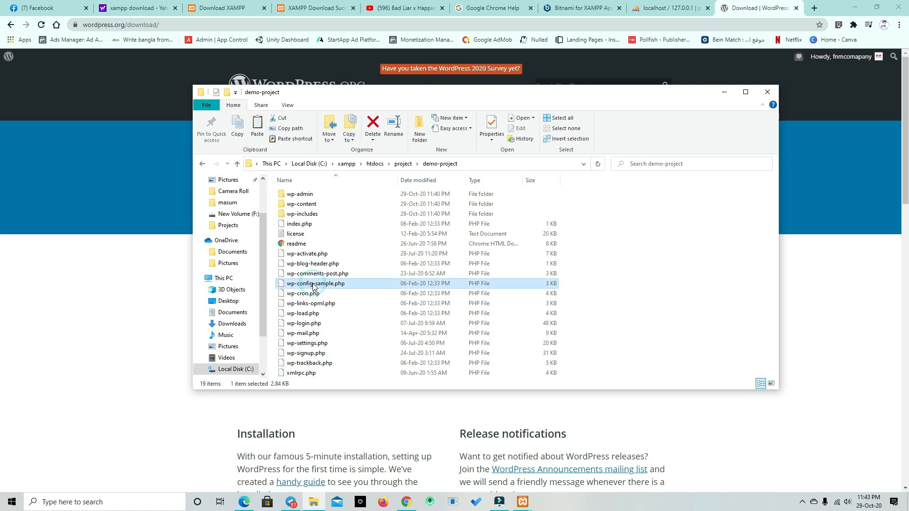
right_click(313, 285)
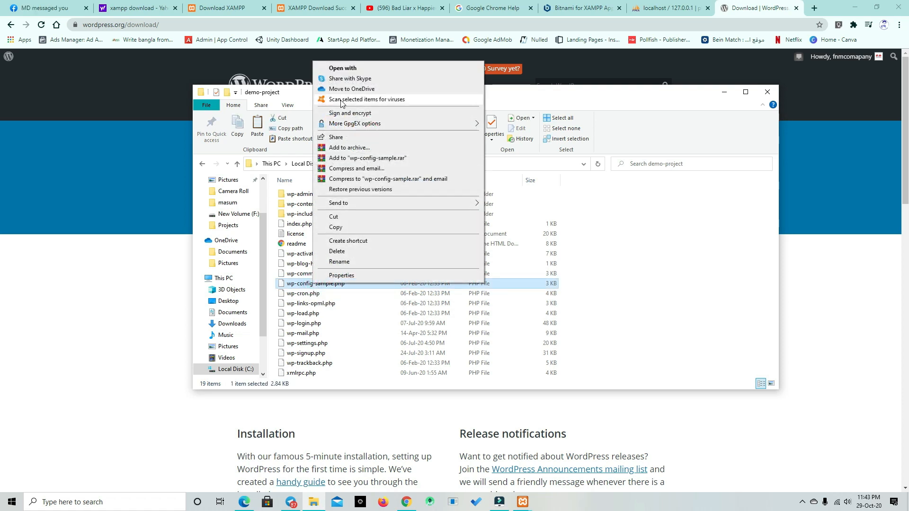
click(350, 71)
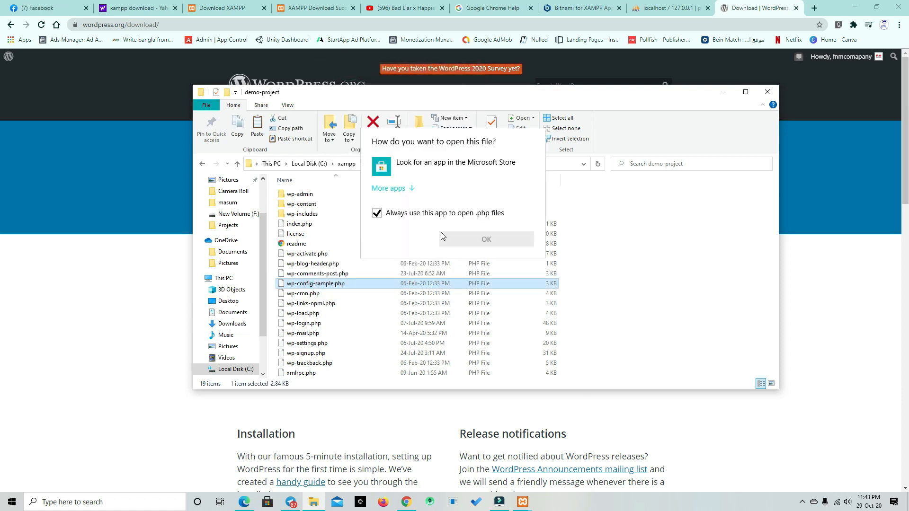
click(385, 187)
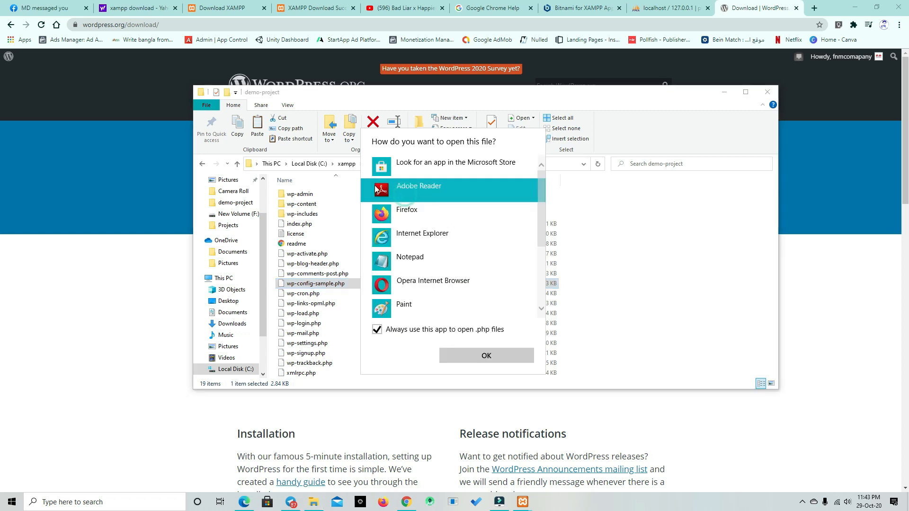
double_click(405, 260)
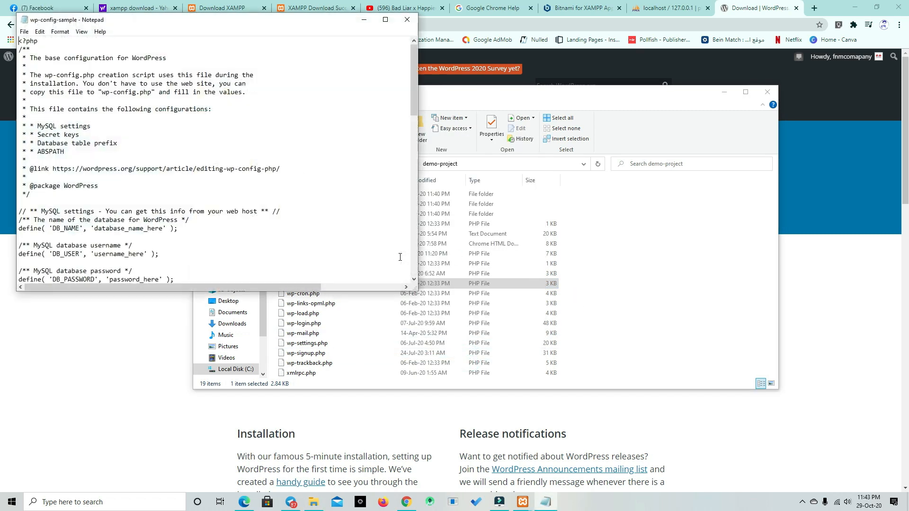
Step: Replace the DB_NAME placeholder in the MySQL settings with demo-project
scroll(239, 180, down, 4)
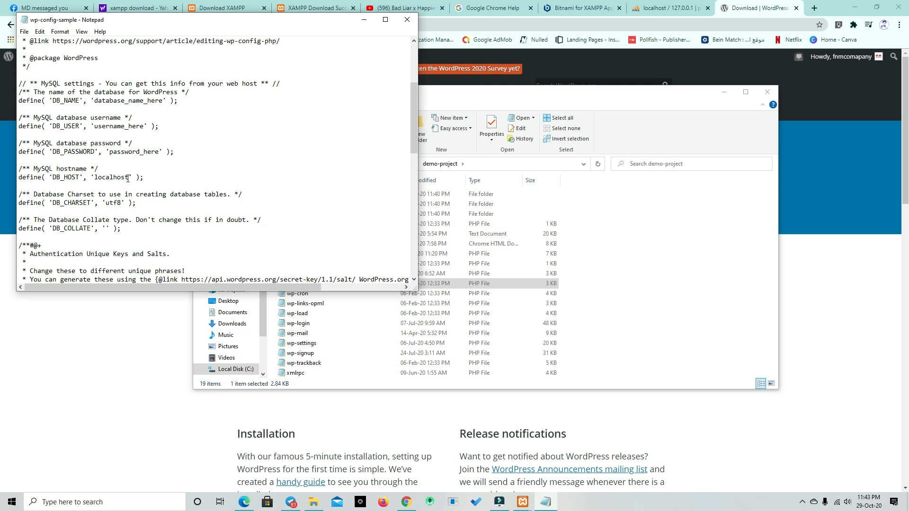
scroll(153, 213, up, 1)
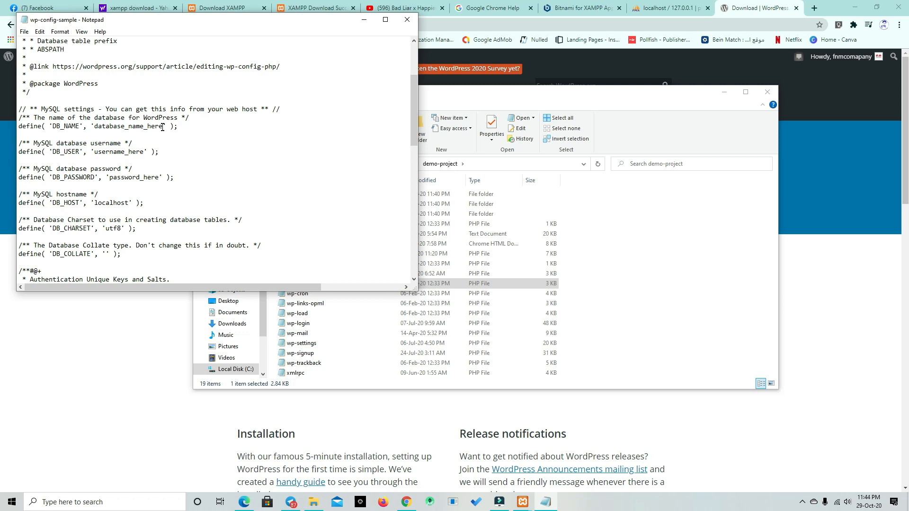
drag(163, 127, 97, 130)
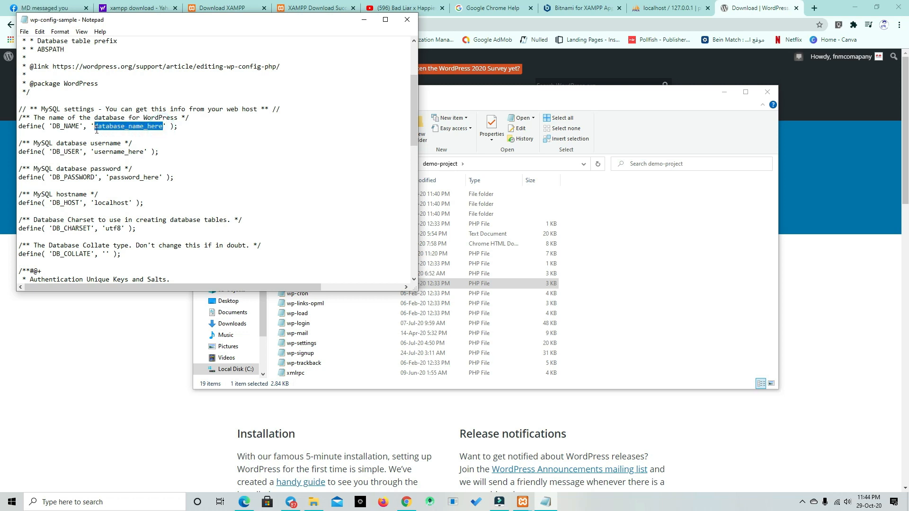
text(demo-projec)
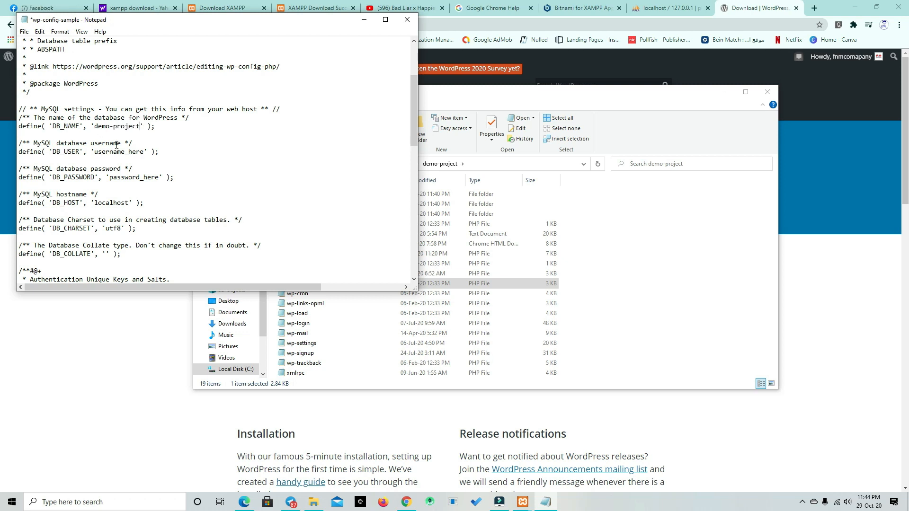
Step: Replace the DB_USER placeholder with the username of the MySQL account created in phpMyAdmin
drag(144, 151, 94, 155)
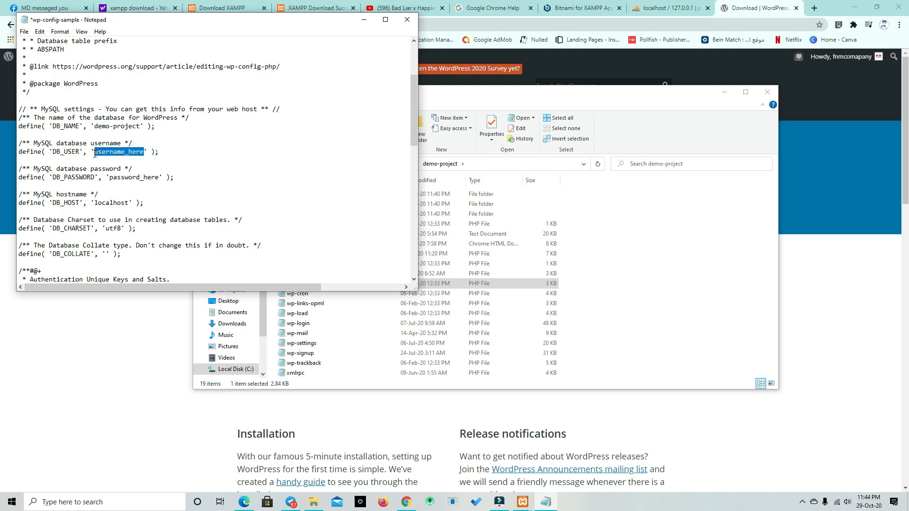
text(mahimonline)
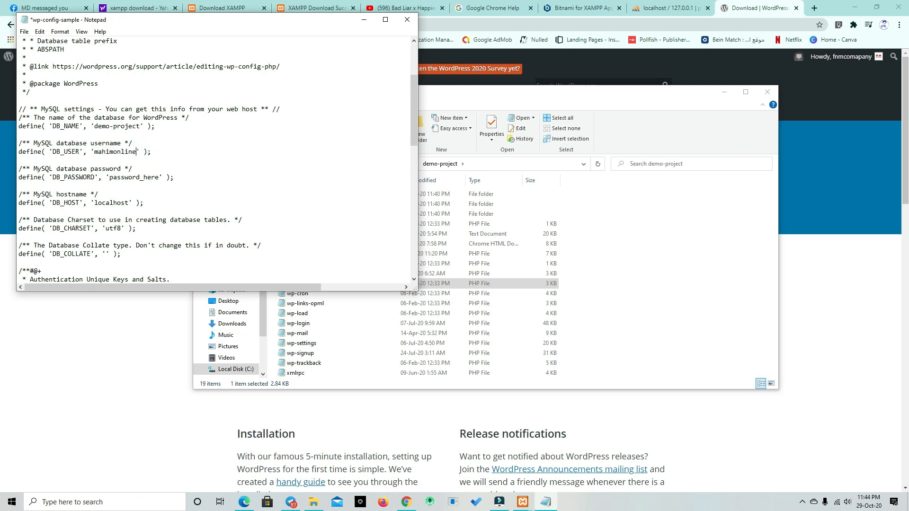
Step: Replace the DB_PASSWORD placeholder with the MySQL account's password, then save and close the configuration file
drag(159, 178, 109, 178)
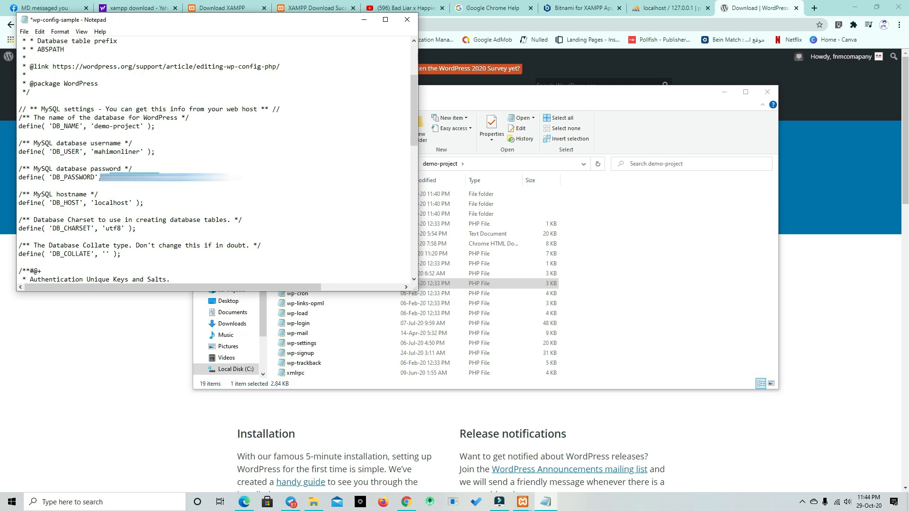
key(BackSpace)
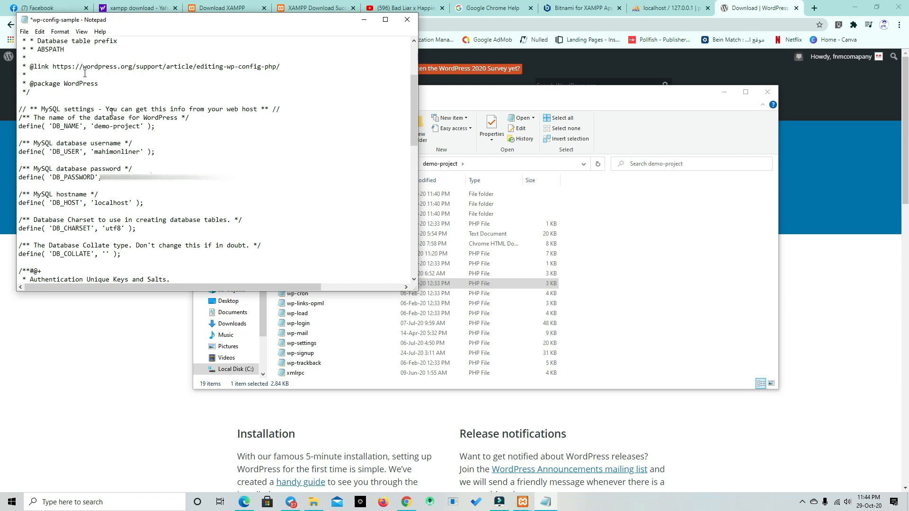
click(24, 31)
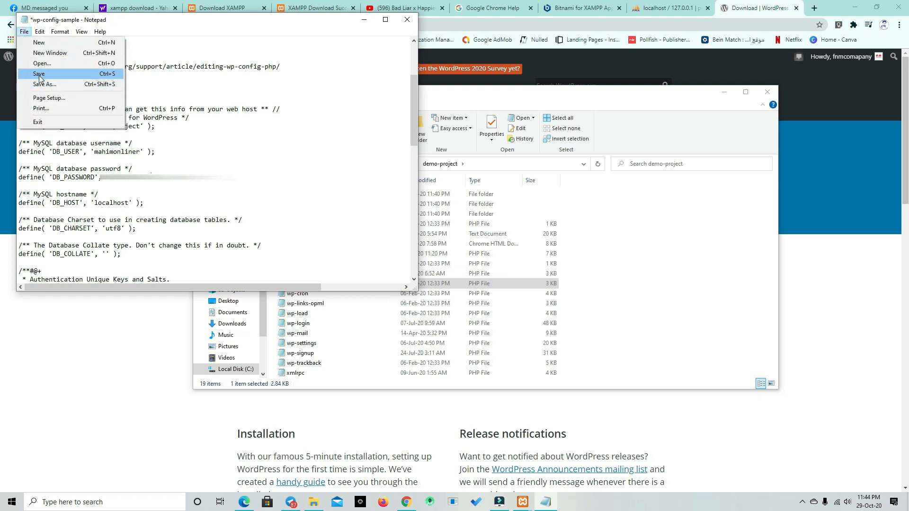
click(38, 74)
click(407, 19)
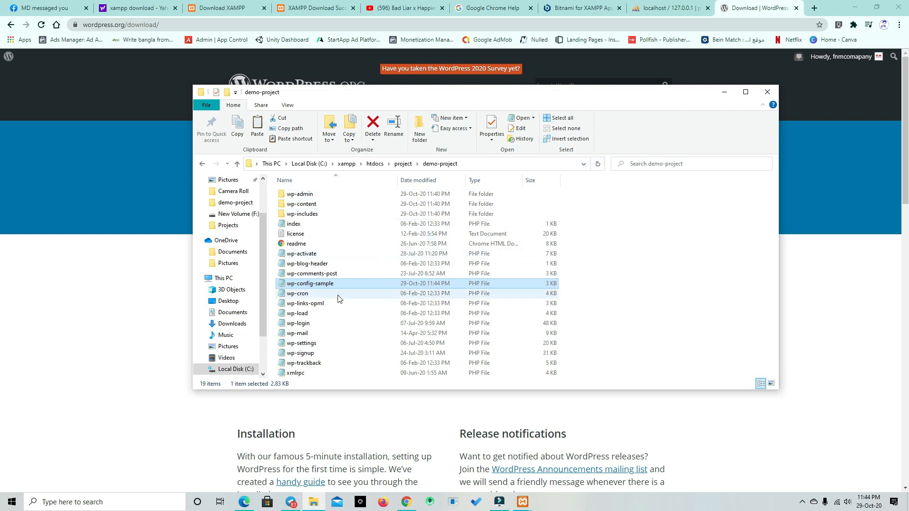
Step: Rename the wp-config-sample file in the demo-project folder to wp-config
right_click(336, 286)
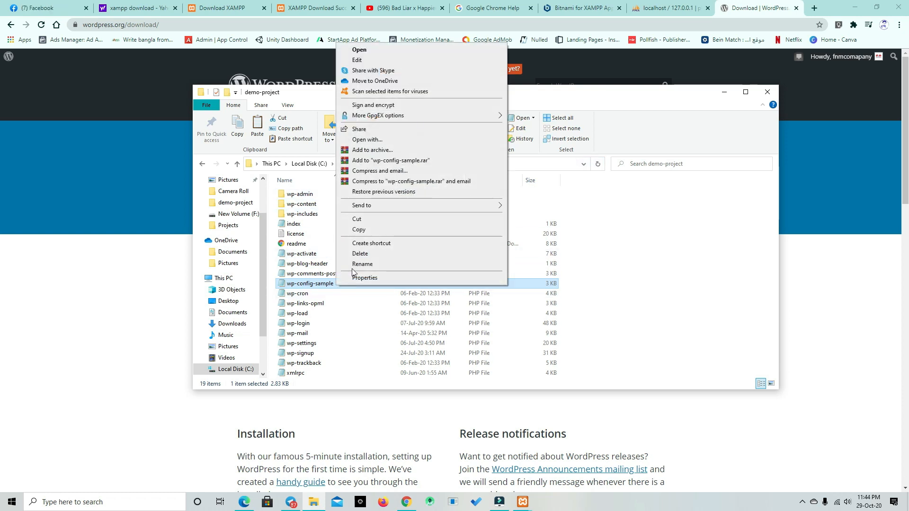
click(354, 267)
click(335, 284)
drag(335, 285, 316, 286)
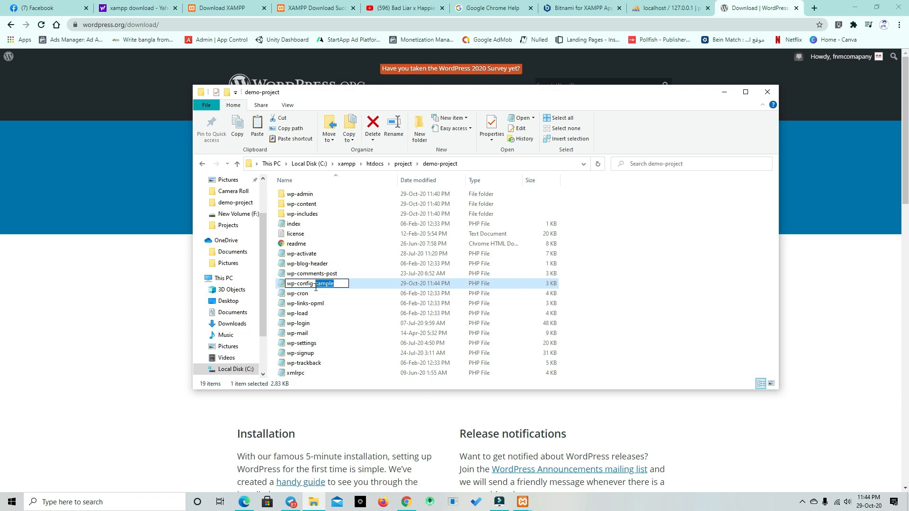
key(BackSpace)
key(BackSpace)
key(Return)
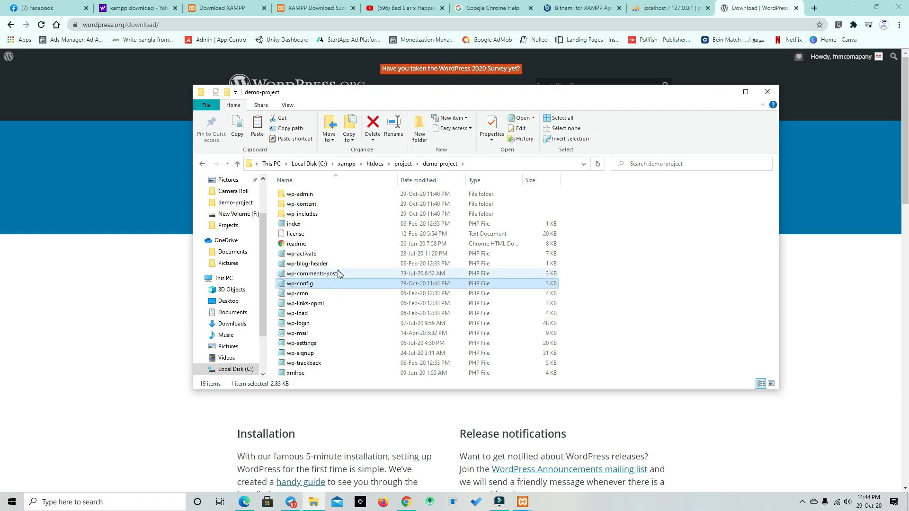
Step: Minimize the demo-project folder window and load localhost in a new browser tab
click(723, 92)
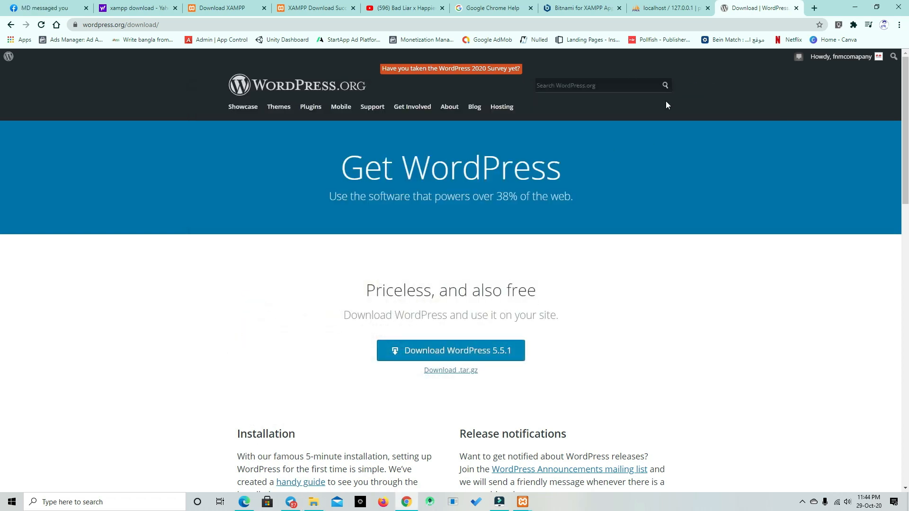
click(811, 12)
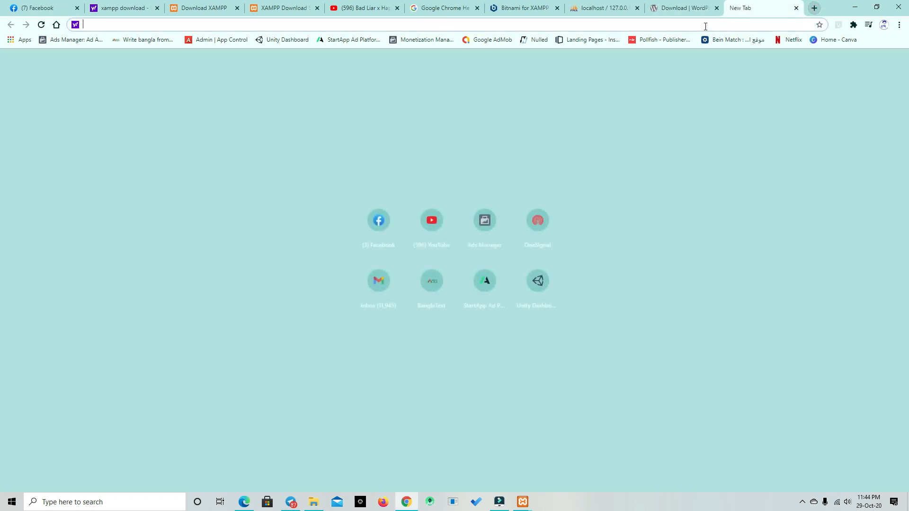
text(localhost)
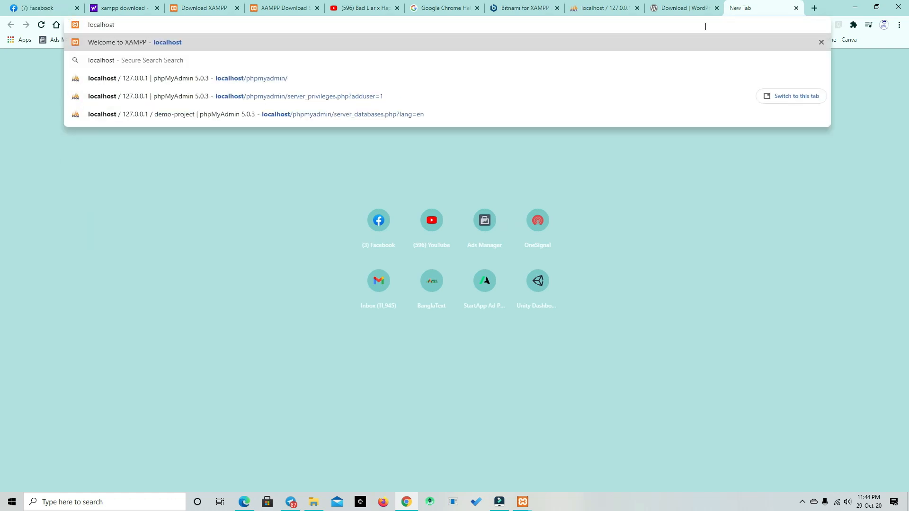
key(Return)
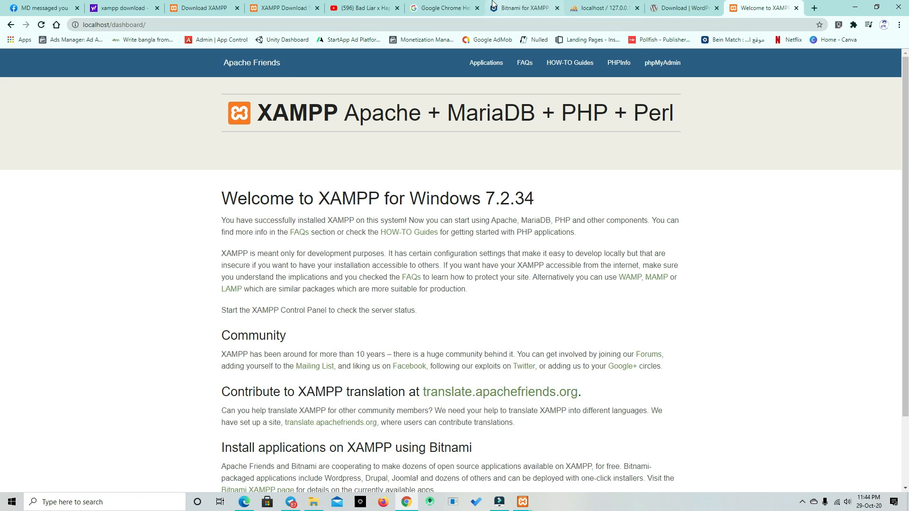
scroll(468, 268, down, 3)
scroll(468, 268, up, 3)
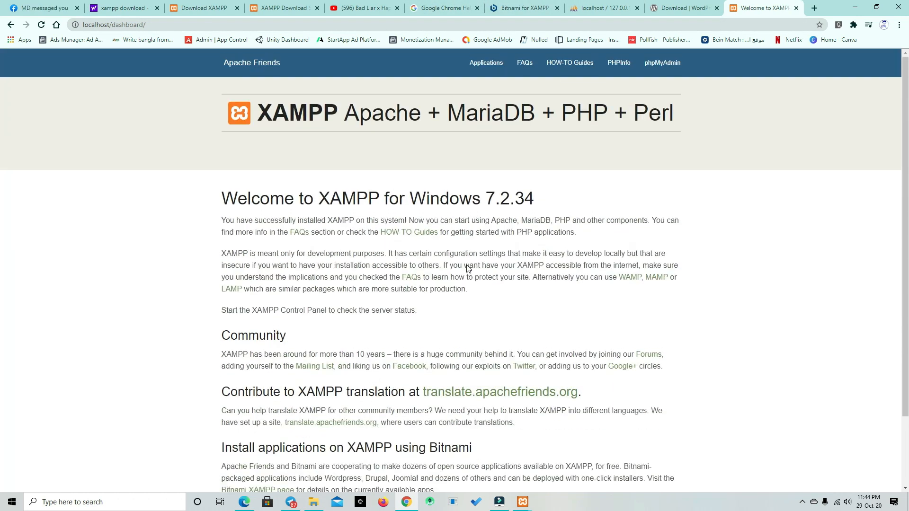
Step: Browse to localhost/project and open the demo-project folder from the directory index
click(172, 23)
click(113, 24)
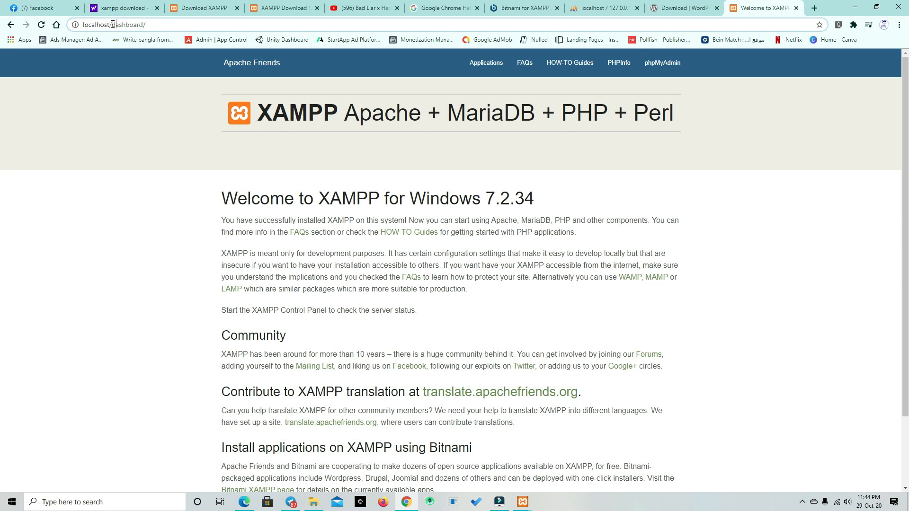
drag(113, 25, 154, 23)
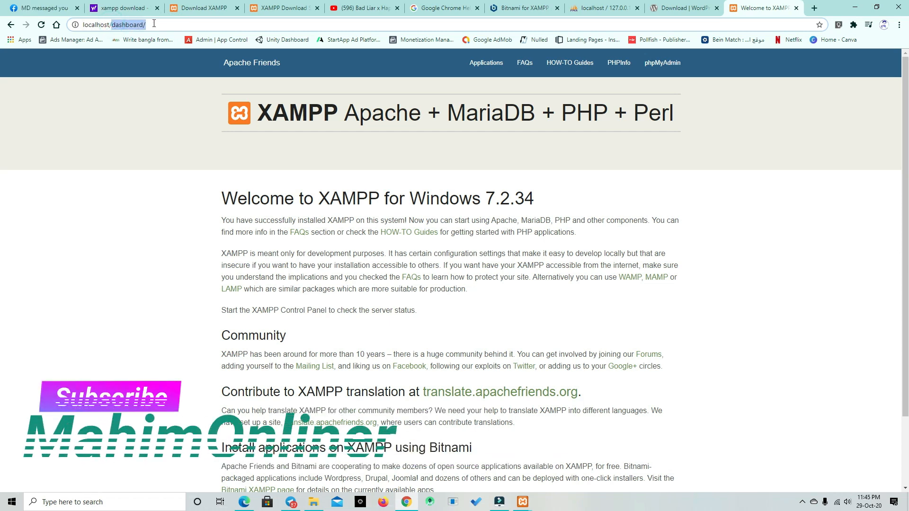
key(BackSpace)
text(projeact)
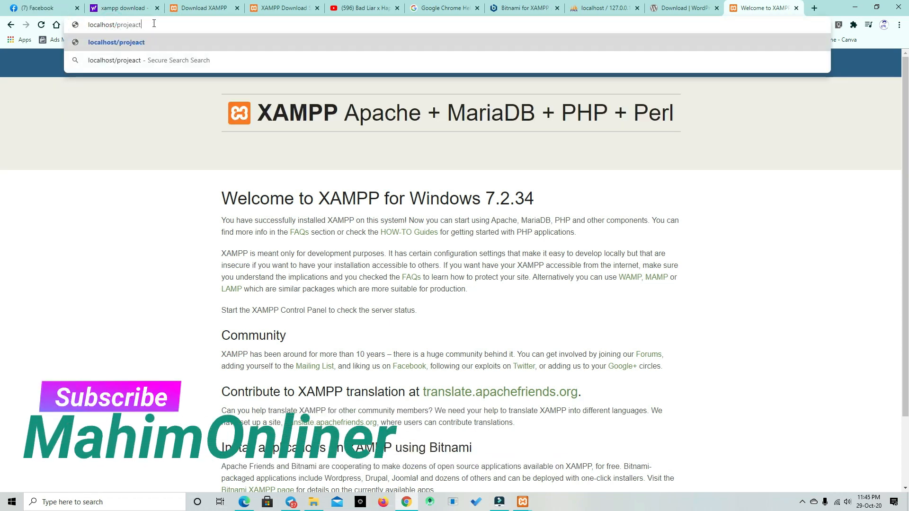
key(BackSpace)
key(BackSpace)
key(BackSpace)
text(ct)
key(Return)
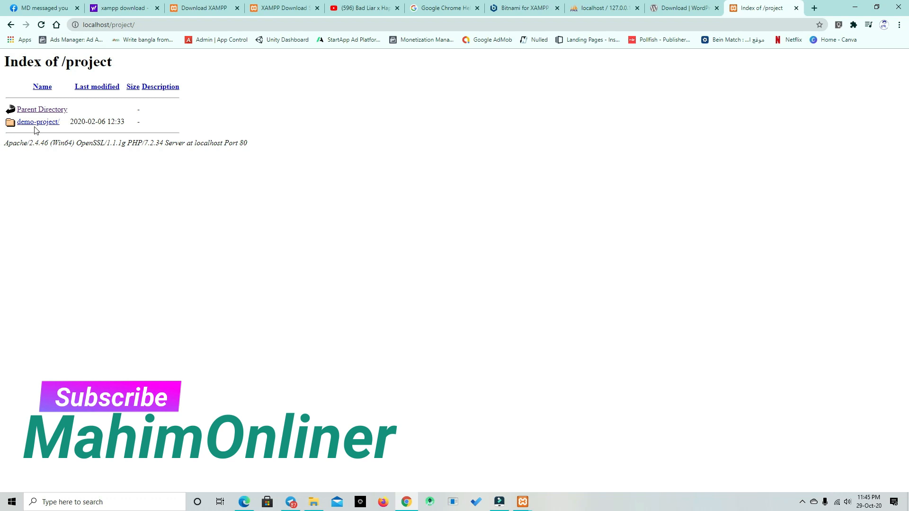
click(33, 123)
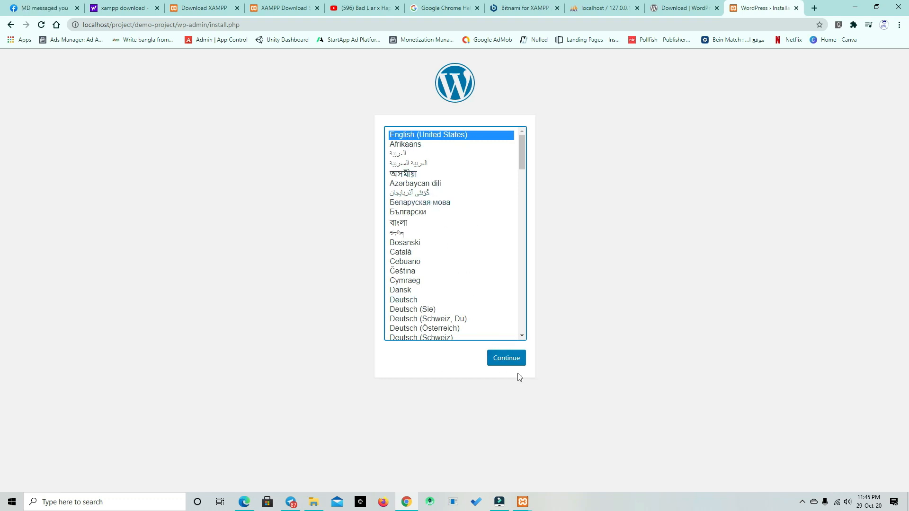
Step: Continue the WordPress installer in English (United States), set the site title to demo site and enter the admin username
click(513, 362)
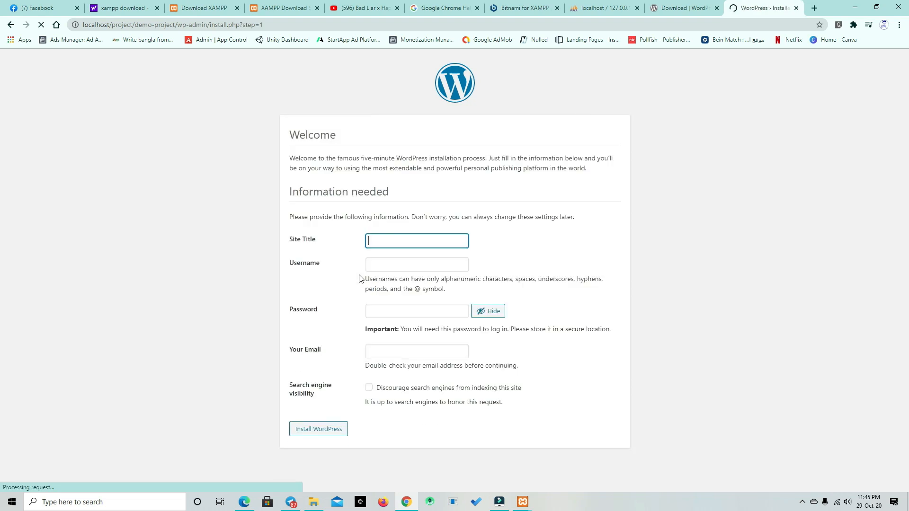
click(435, 244)
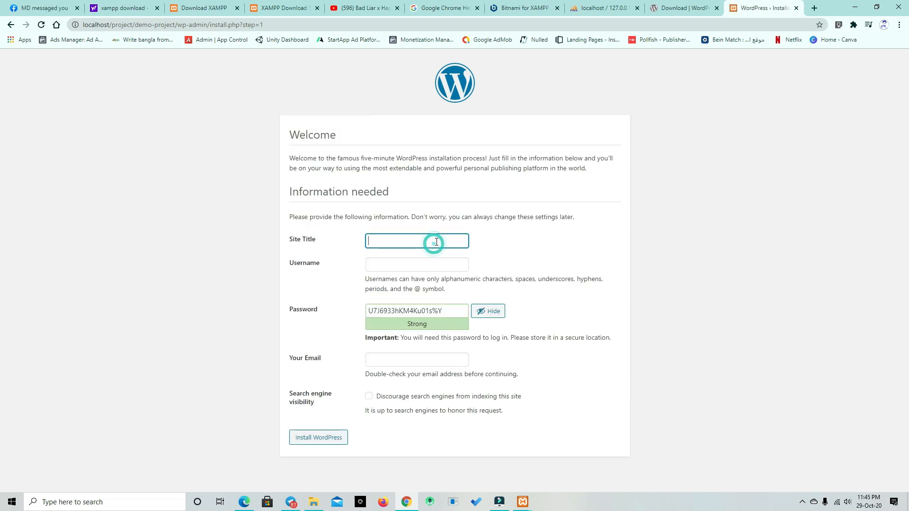
text(demo site)
click(425, 261)
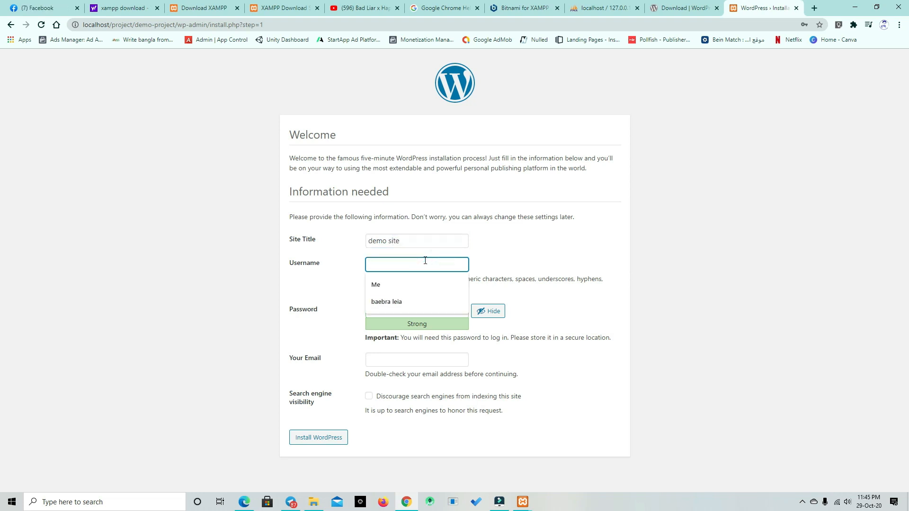
text(mahimonloiner)
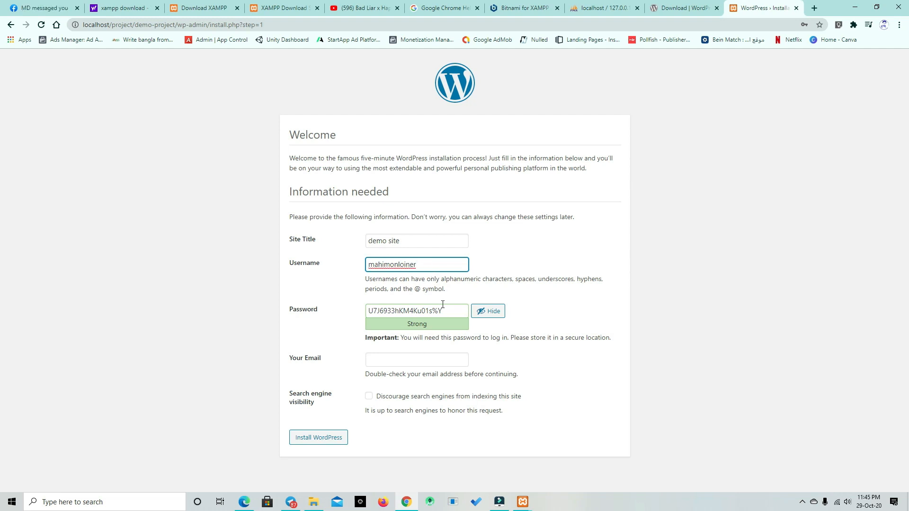
Step: Replace the suggested password on the WordPress installation form with the chosen admin account password
drag(447, 310, 369, 312)
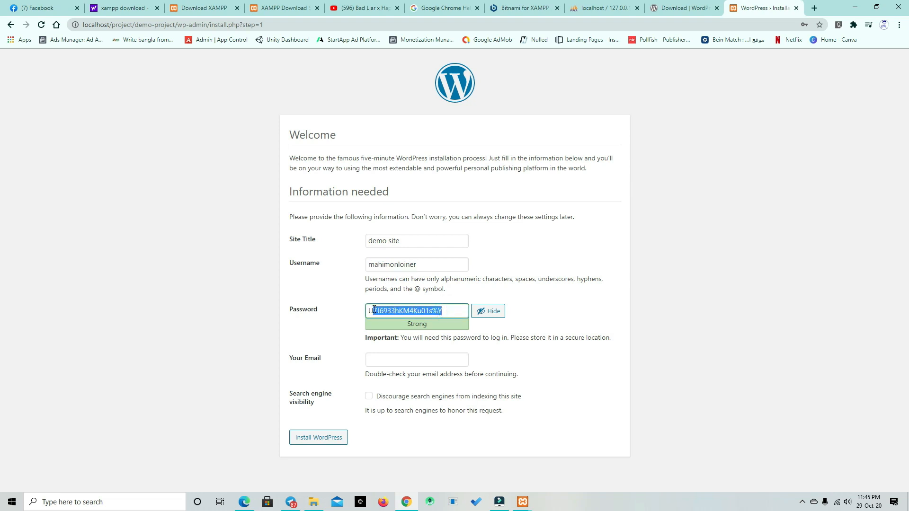
key(BackSpace)
text(m)
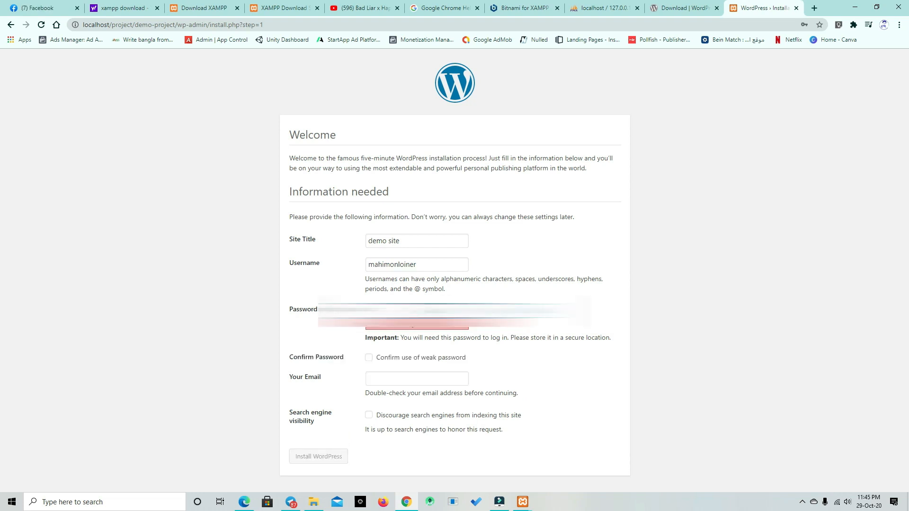
text(********)
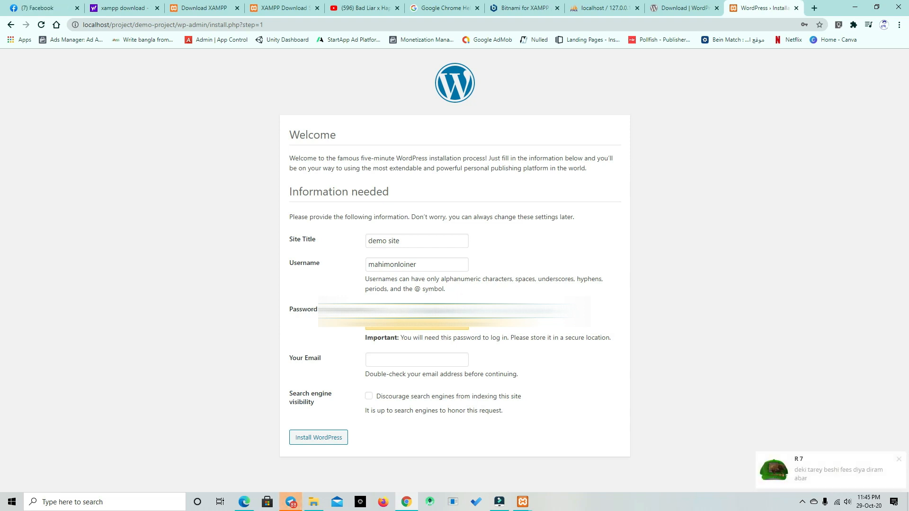
Step: Fill in the admin's email address from the saved suggestion and start the WordPress installation
click(416, 360)
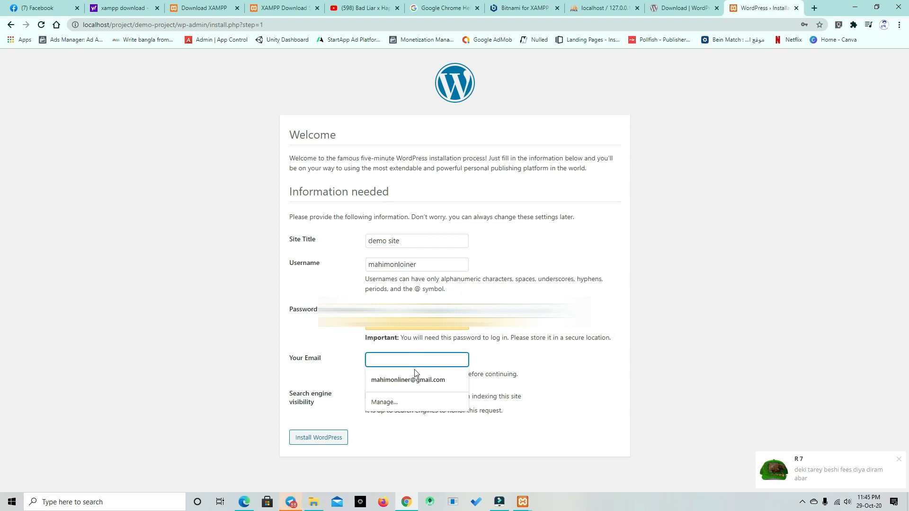
click(414, 375)
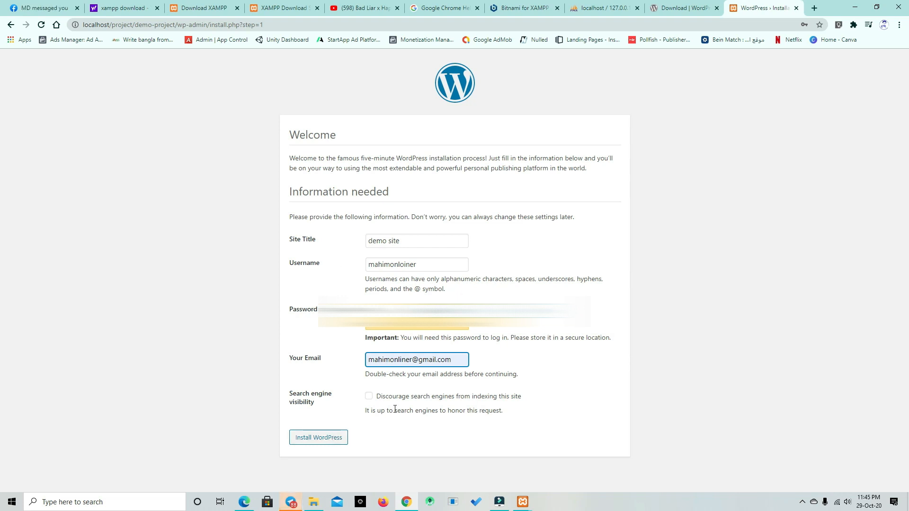
click(343, 438)
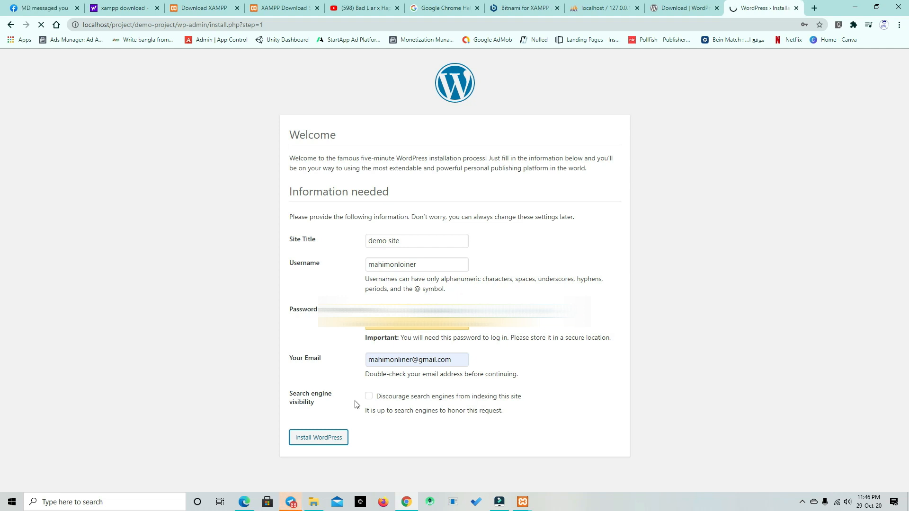
Step: Log in to the new demo site with the admin's email address and account password
click(440, 207)
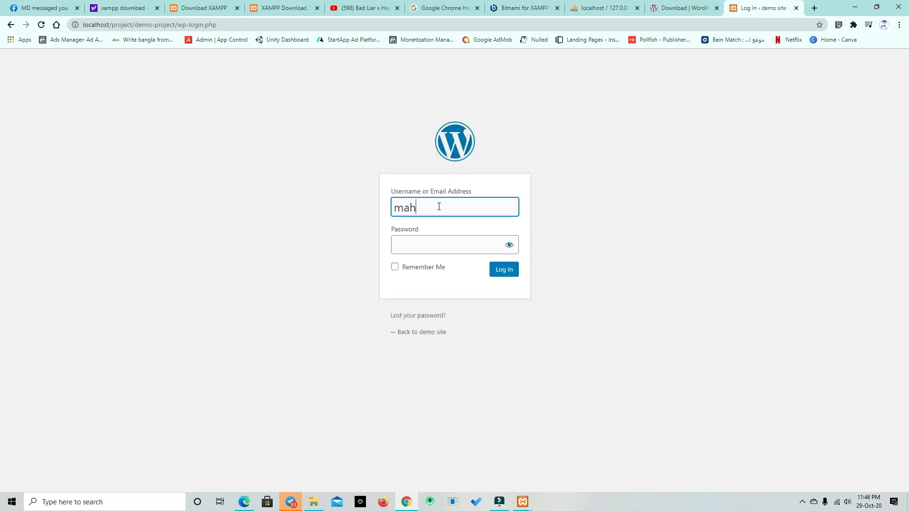
click(399, 212)
key(Home)
click(422, 240)
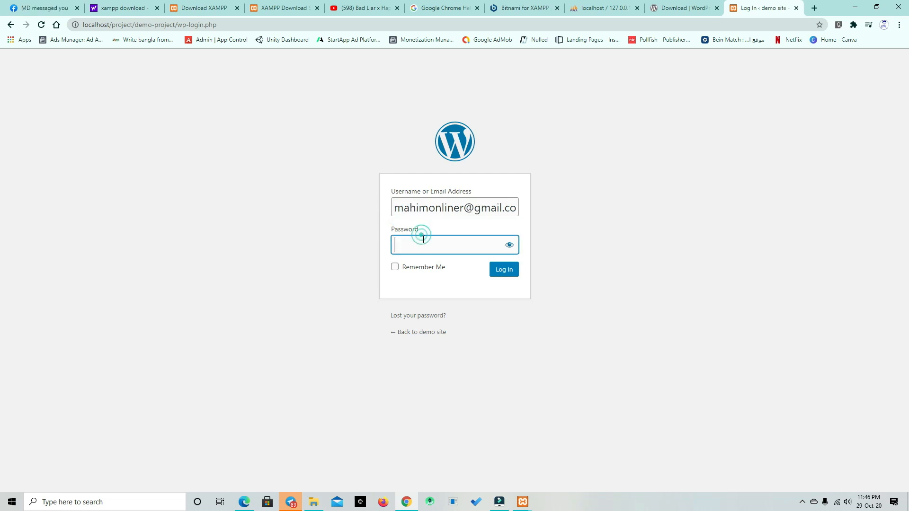
text(••••••)
click(511, 269)
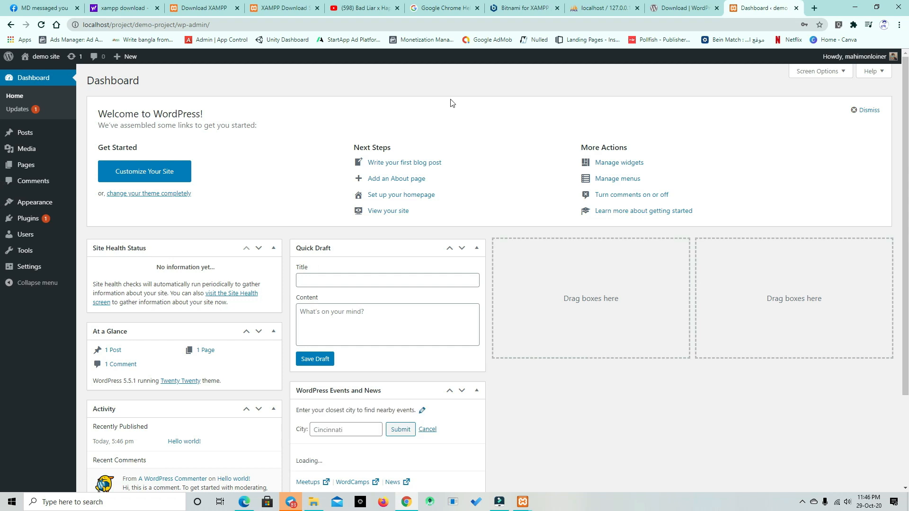
mouse_move(10, 150)
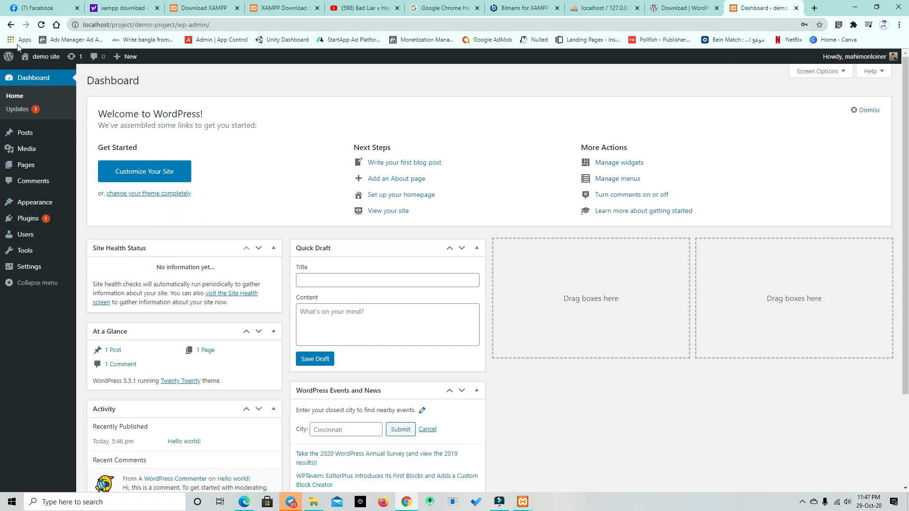
scroll(214, 262, down, 3)
scroll(220, 264, up, 3)
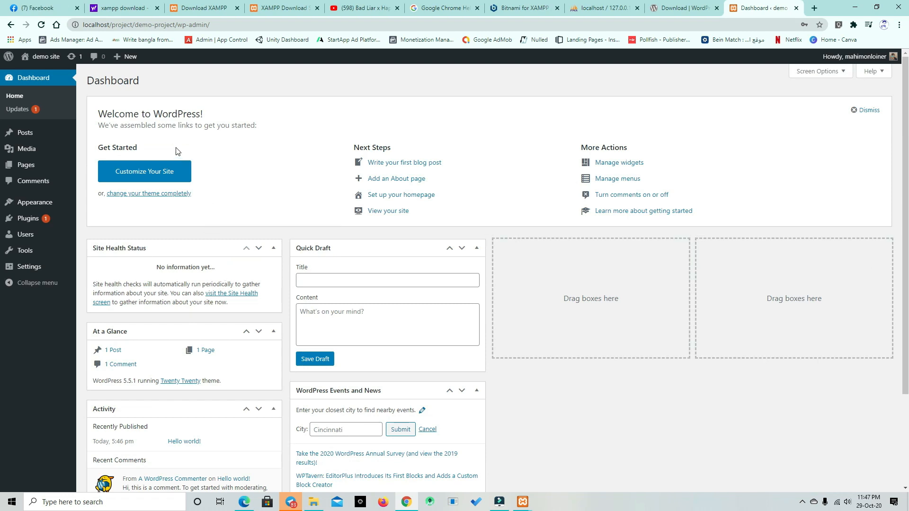